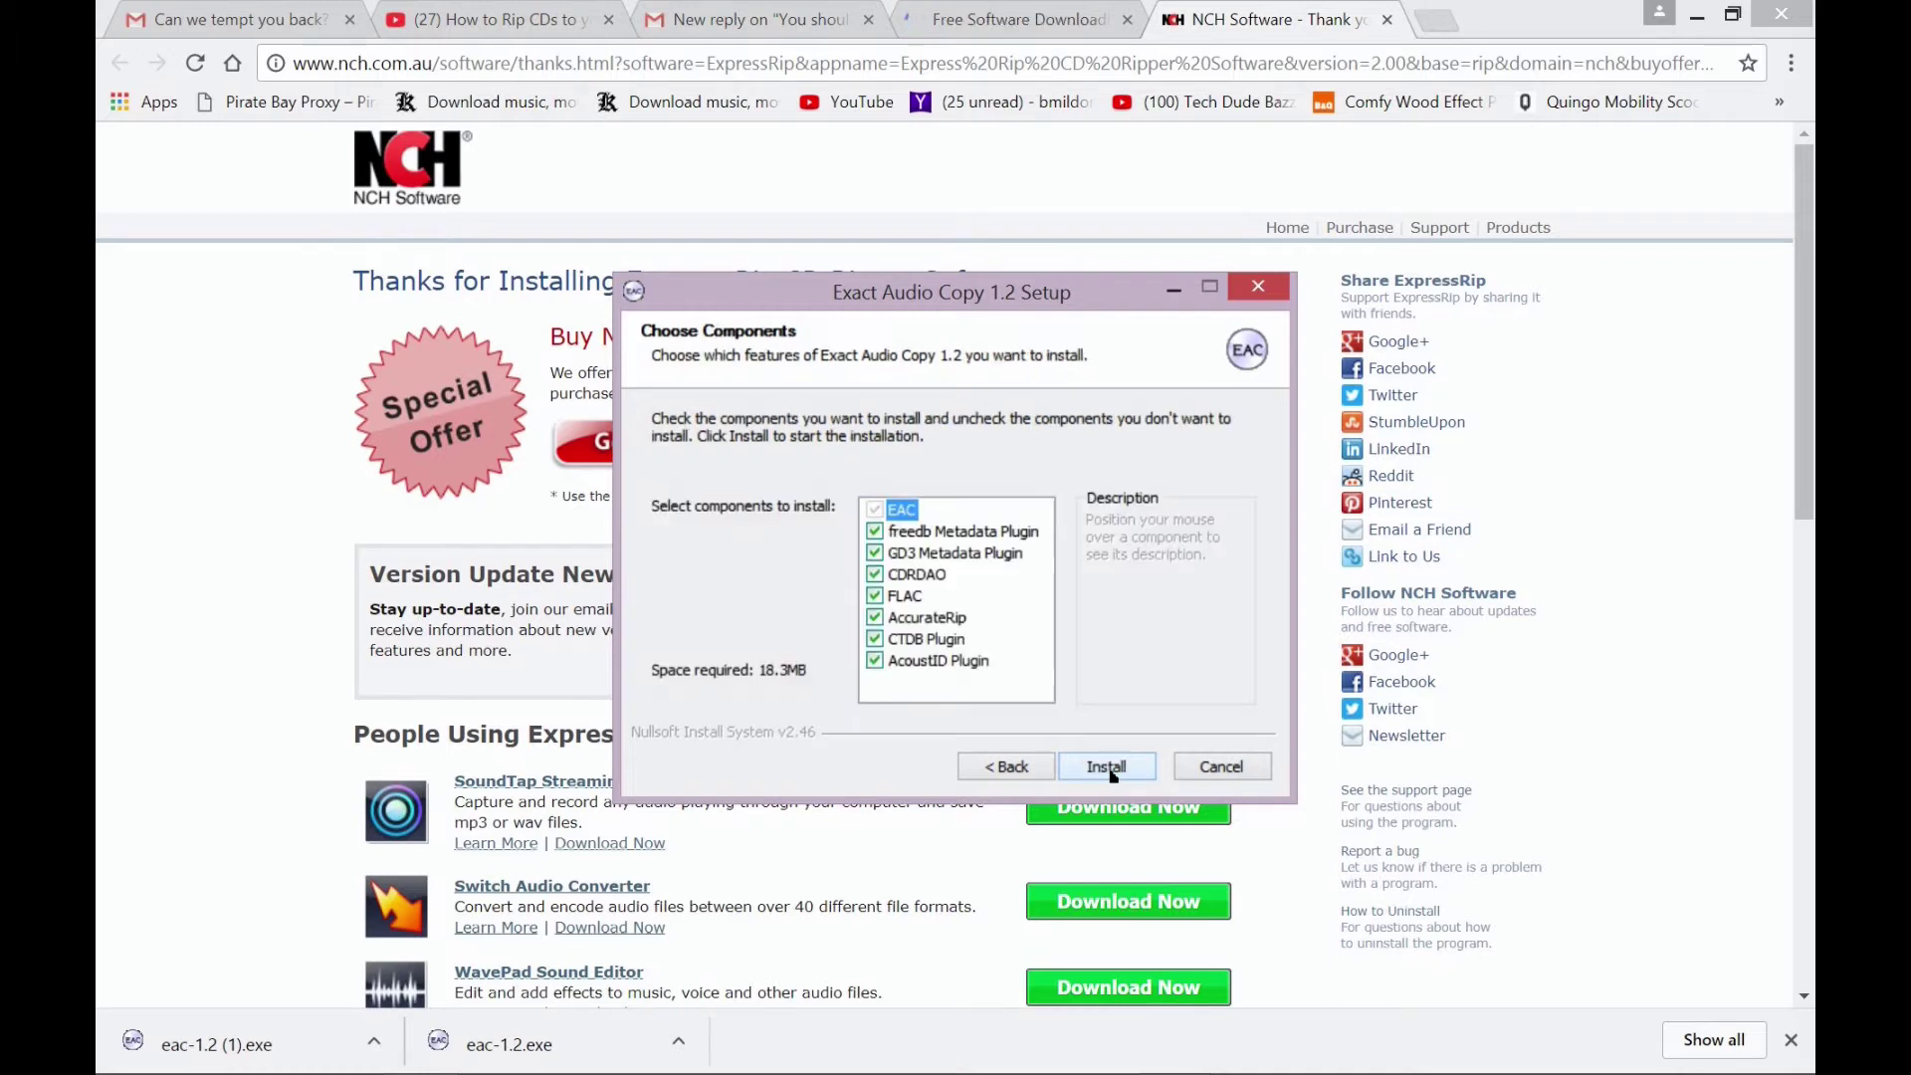
- Install Exact Audio Copy 1.2 with all components, including FLAC and AccurateRip, checked
{"action": "left_click", "coordinate": [1107, 768]}
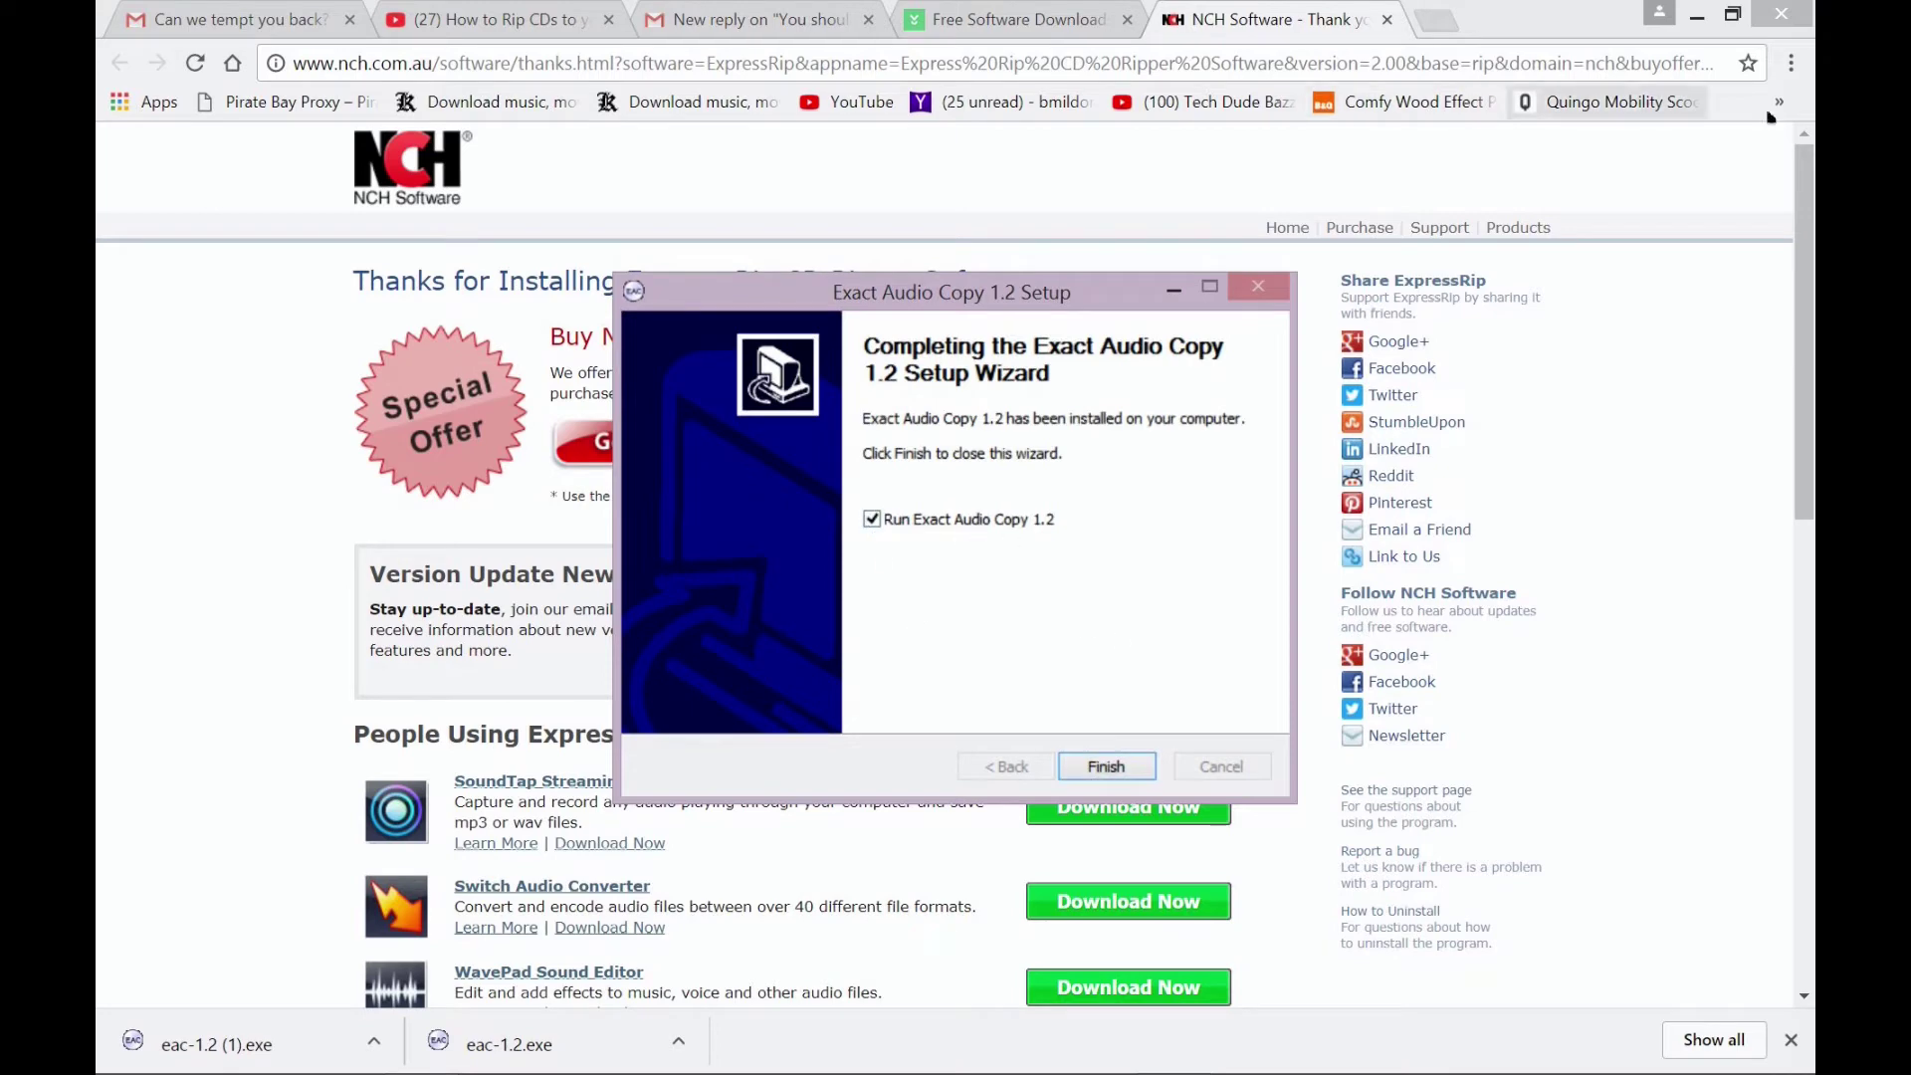
- Minimize Chrome and finish setup with 'Run Exact Audio Copy 1.2' left checked
{"action": "left_click", "coordinate": [1781, 14]}
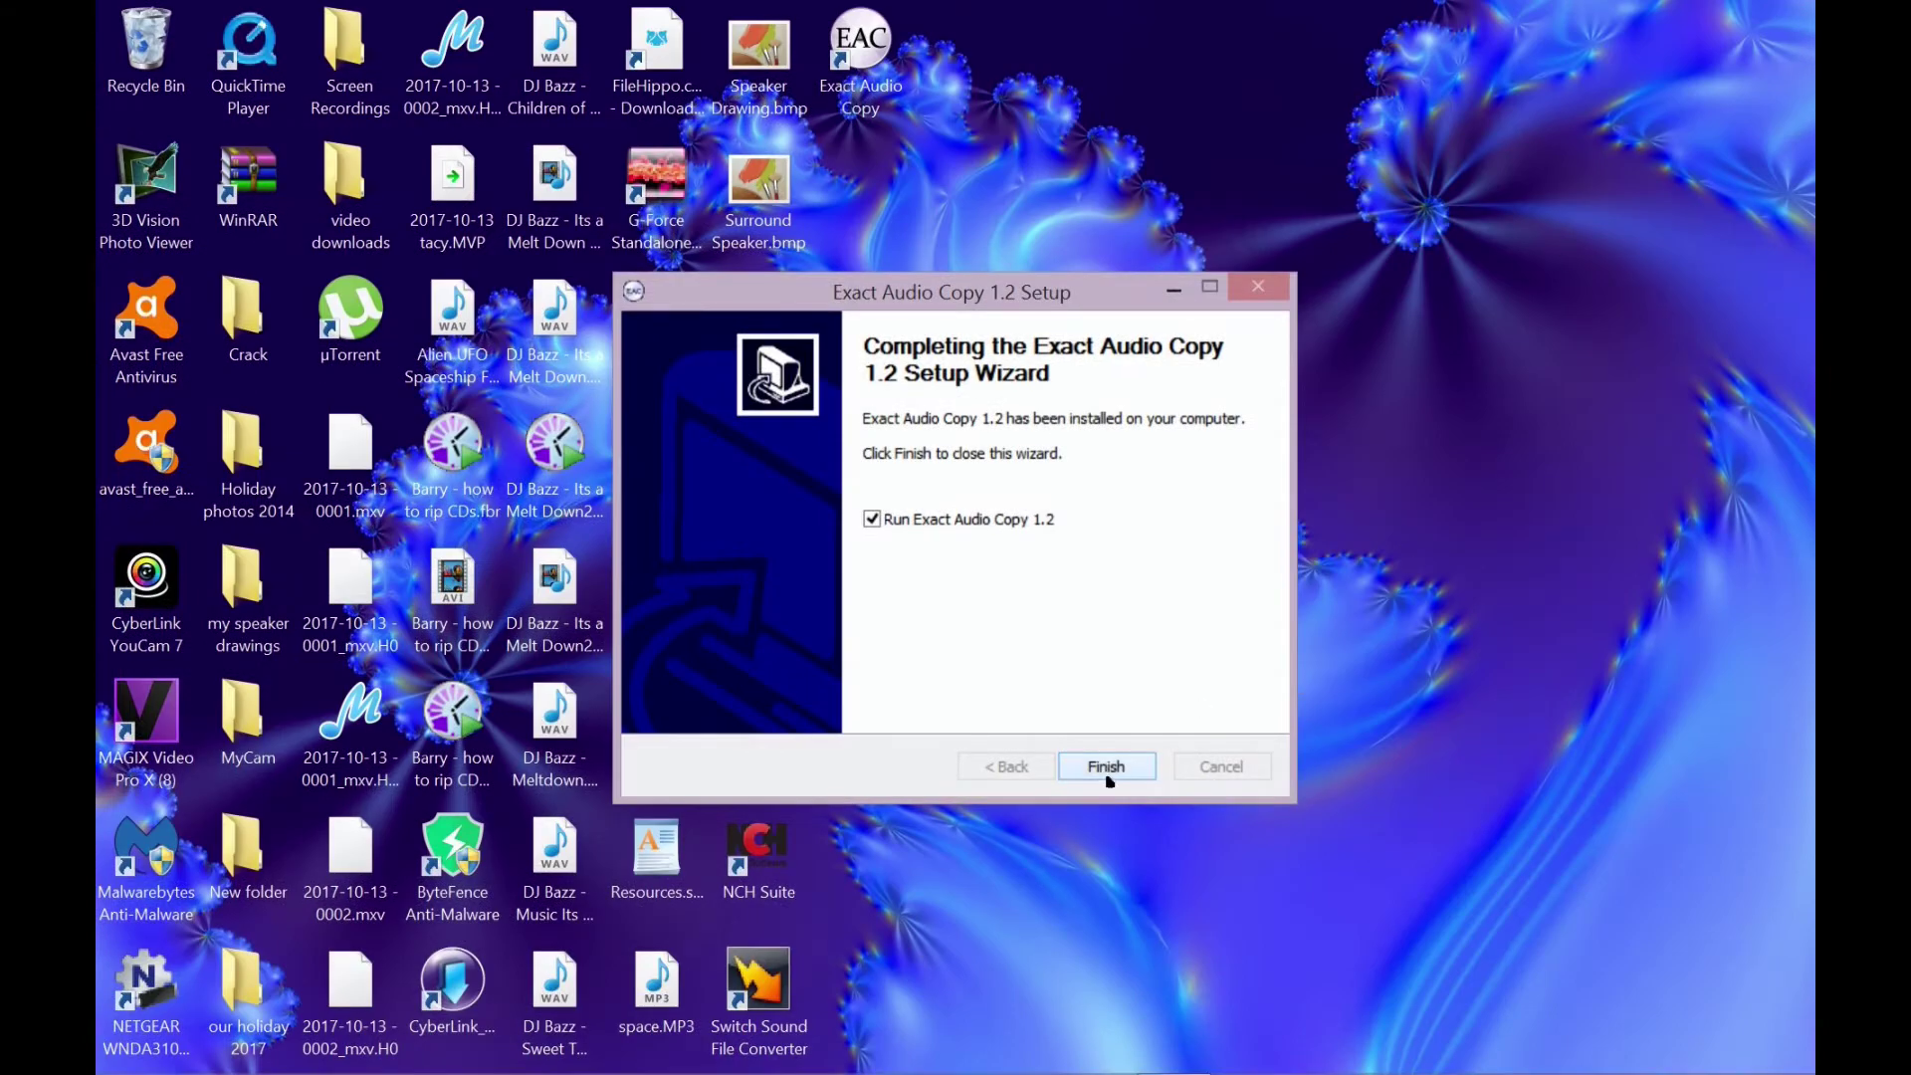
{"action": "left_click", "coordinate": [1106, 769]}
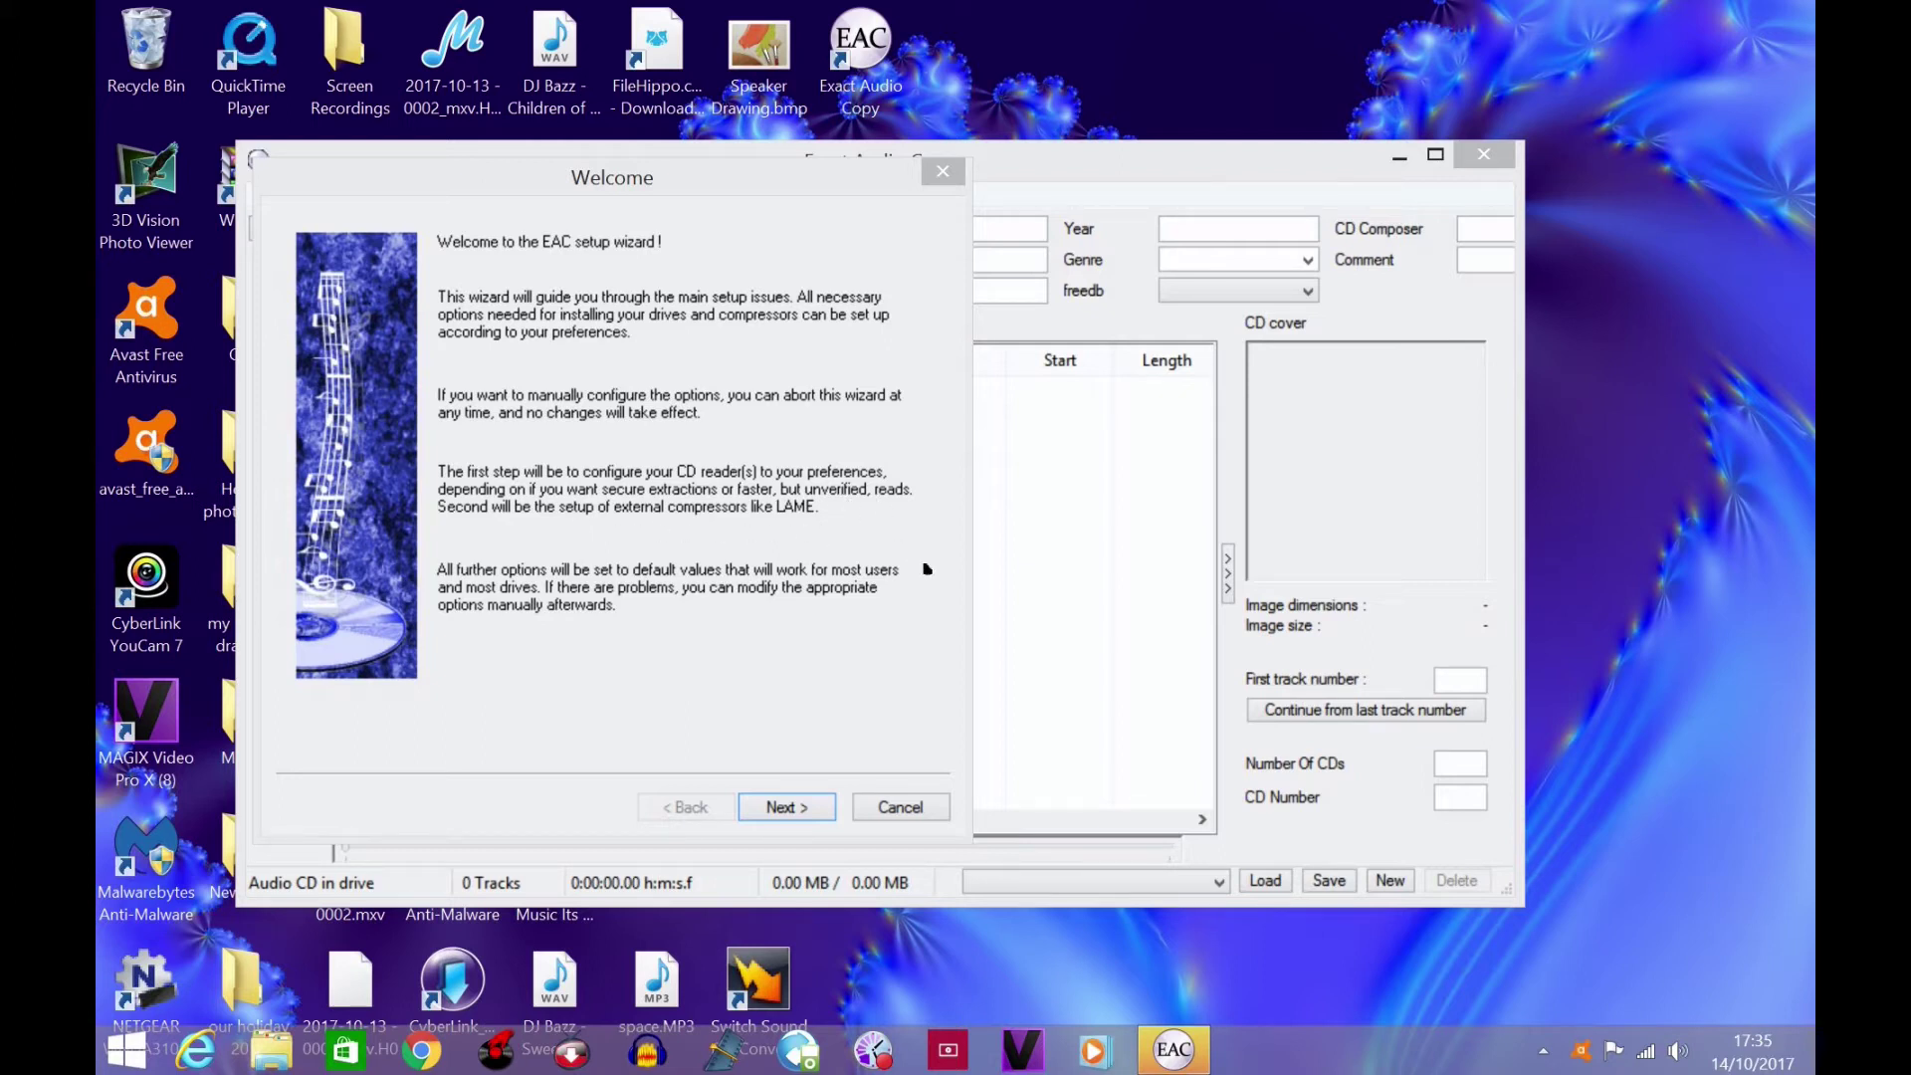
- Go past the wizard's Welcome page, keep drive TSSTcorpCDDVDW SE-208GB, and choose accurate results
{"action": "left_click", "coordinate": [786, 807]}
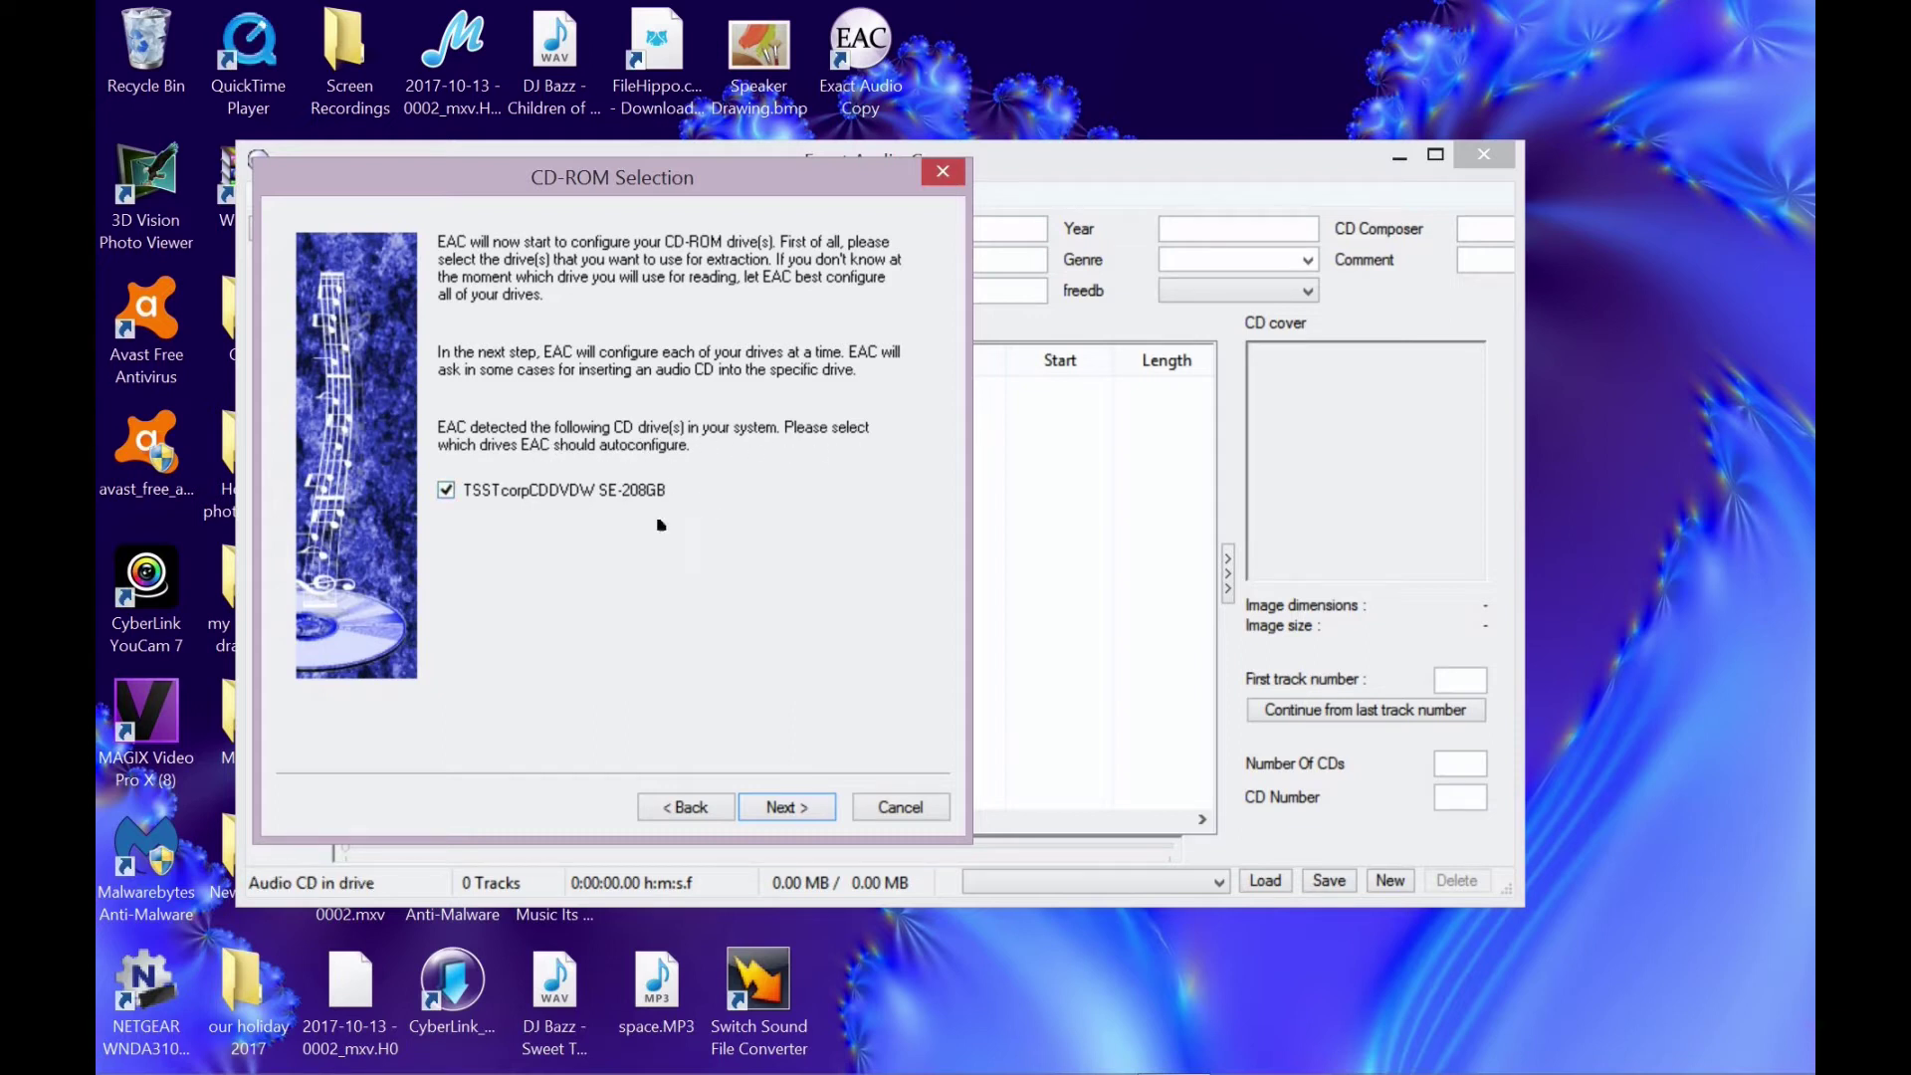
{"action": "left_click", "coordinate": [787, 808]}
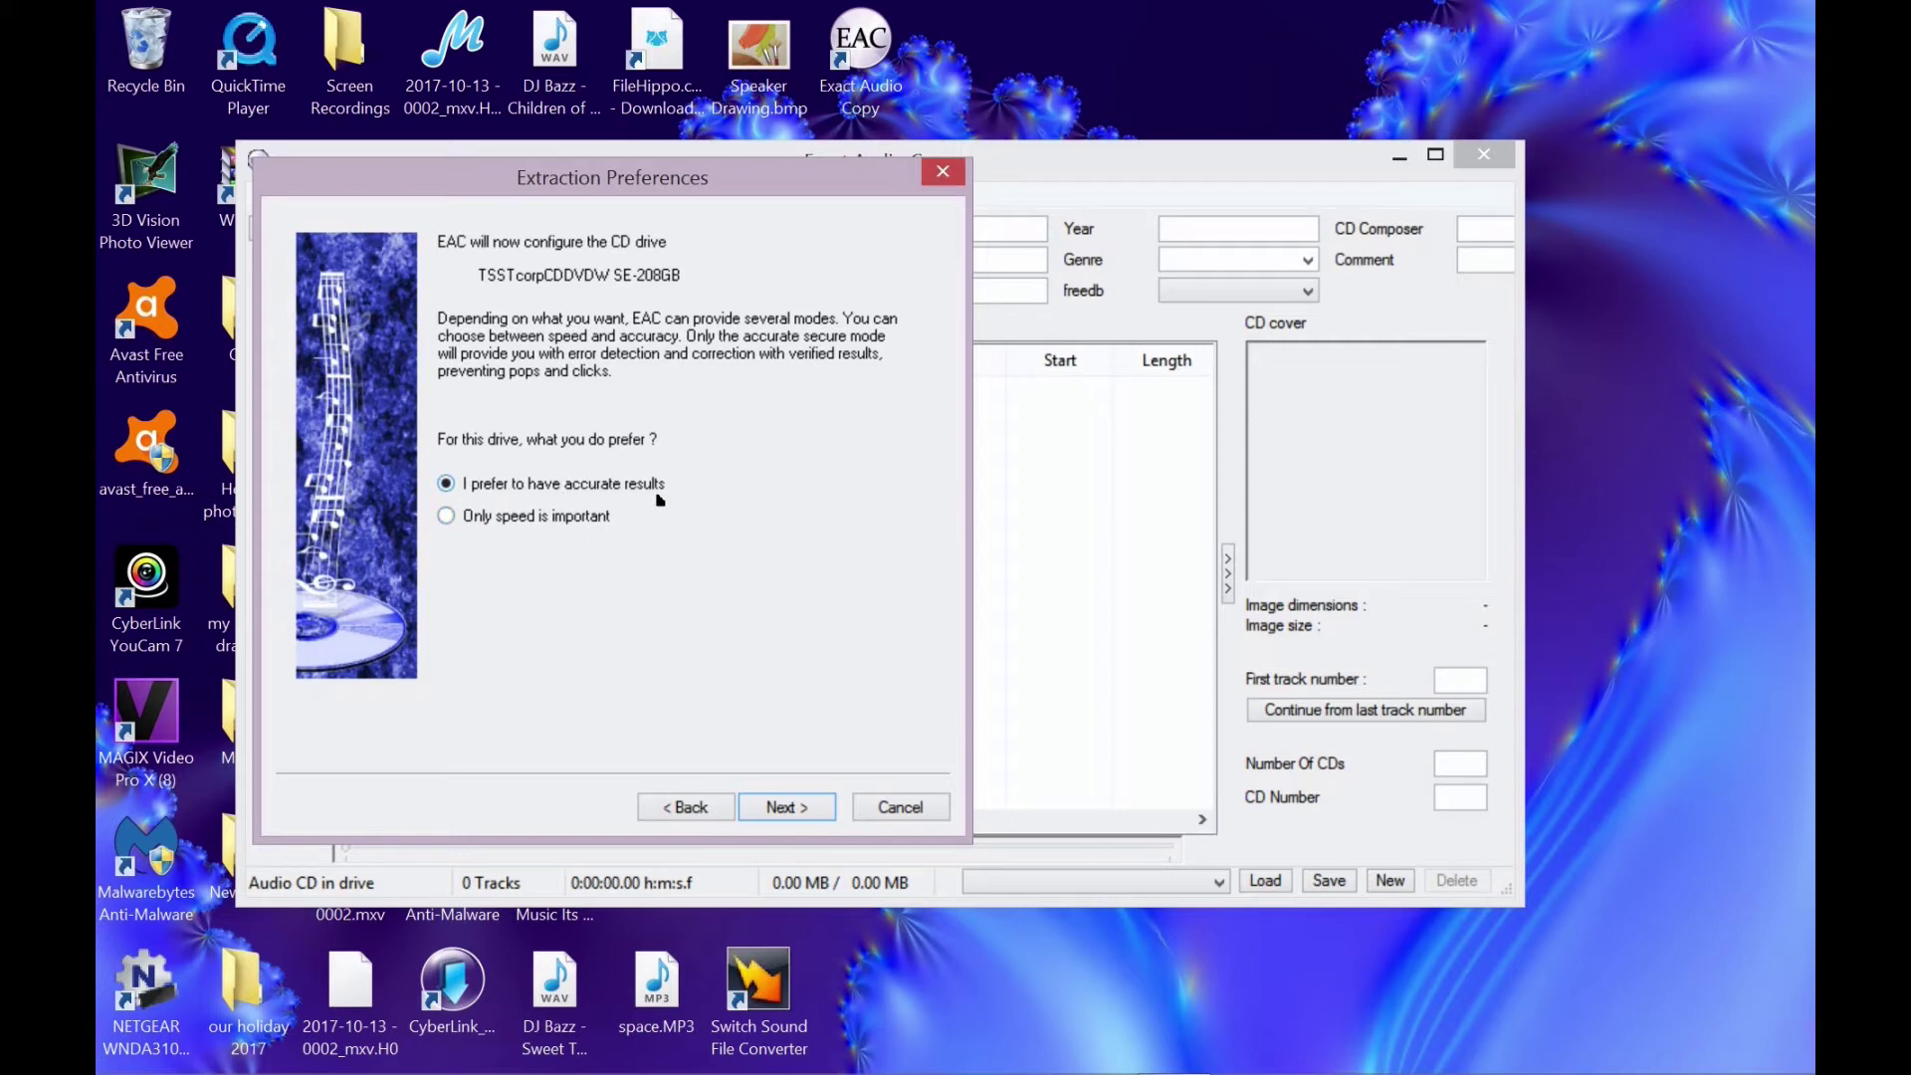
{"action": "left_click", "coordinate": [788, 806]}
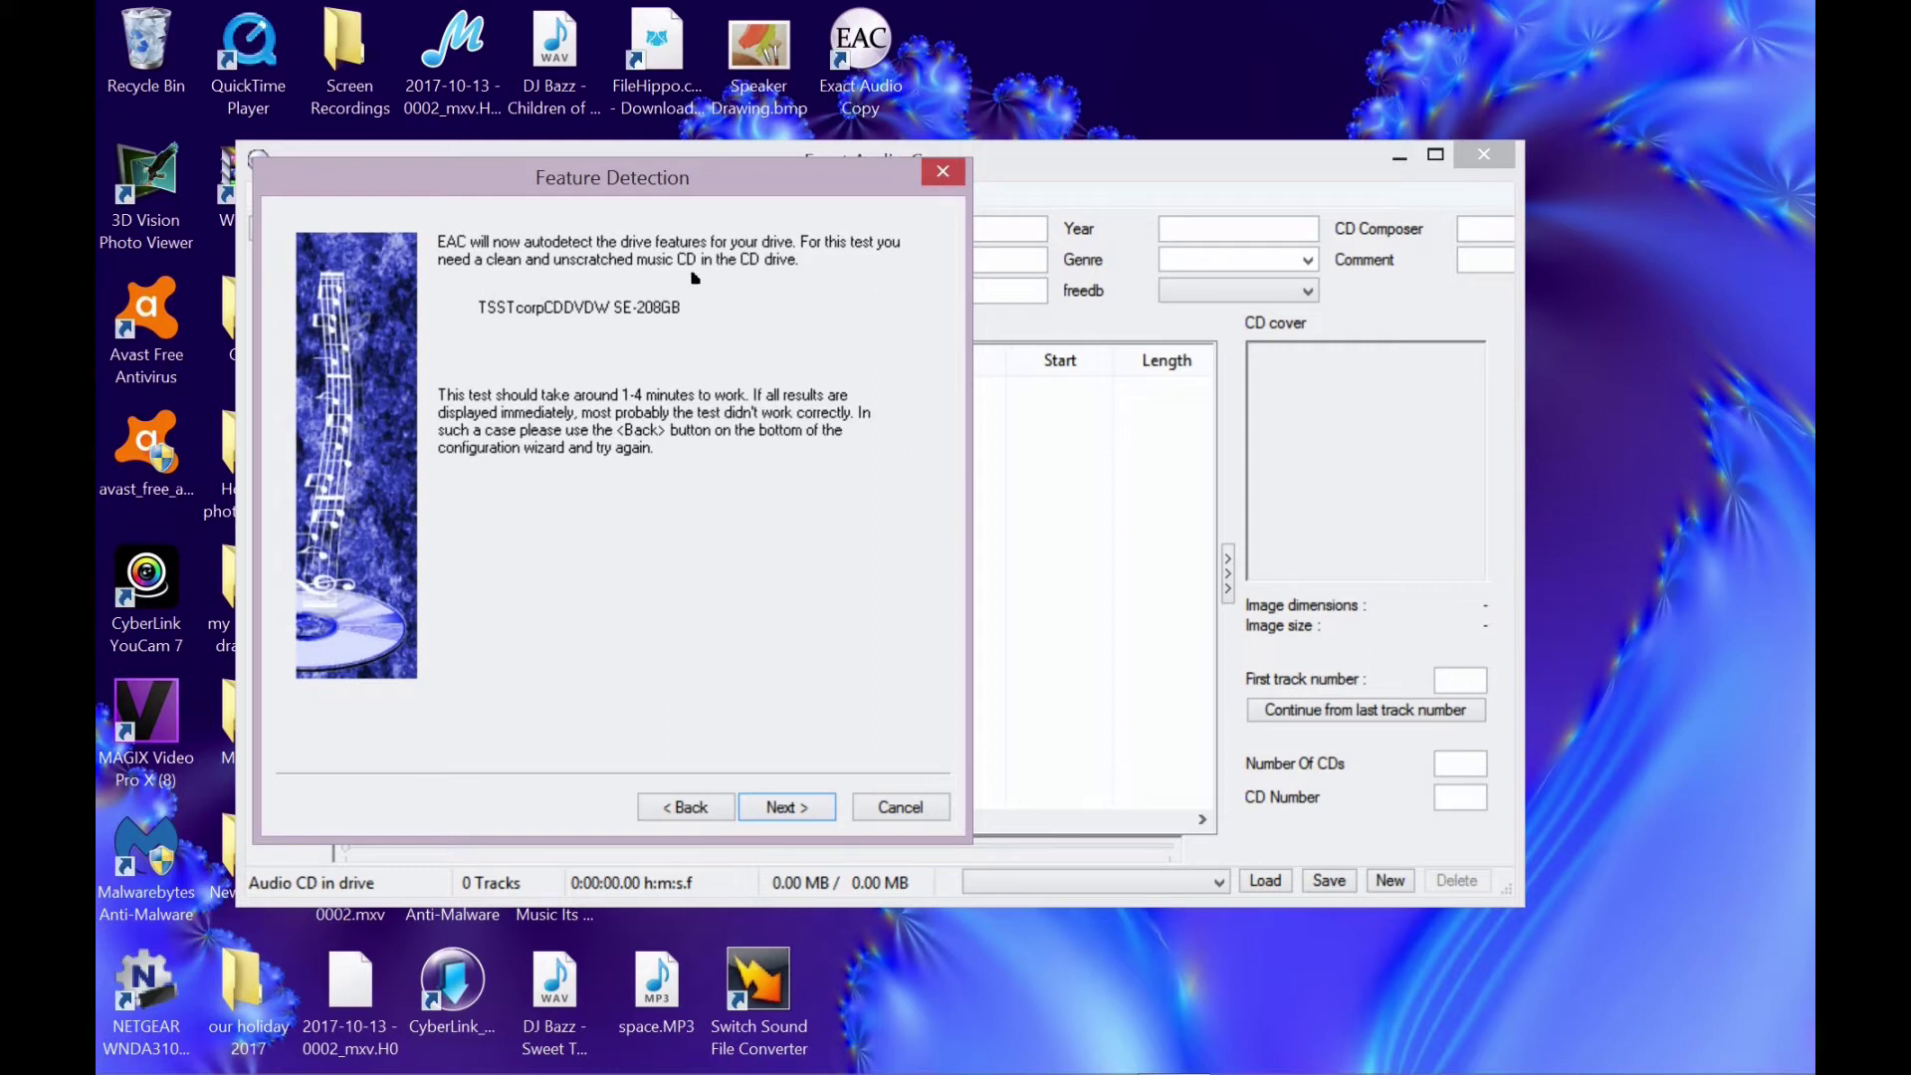
- Dismiss the no-CD error, configure AccurateRip with the inserted CD, and run drive feature detection
{"action": "left_click", "coordinate": [793, 809]}
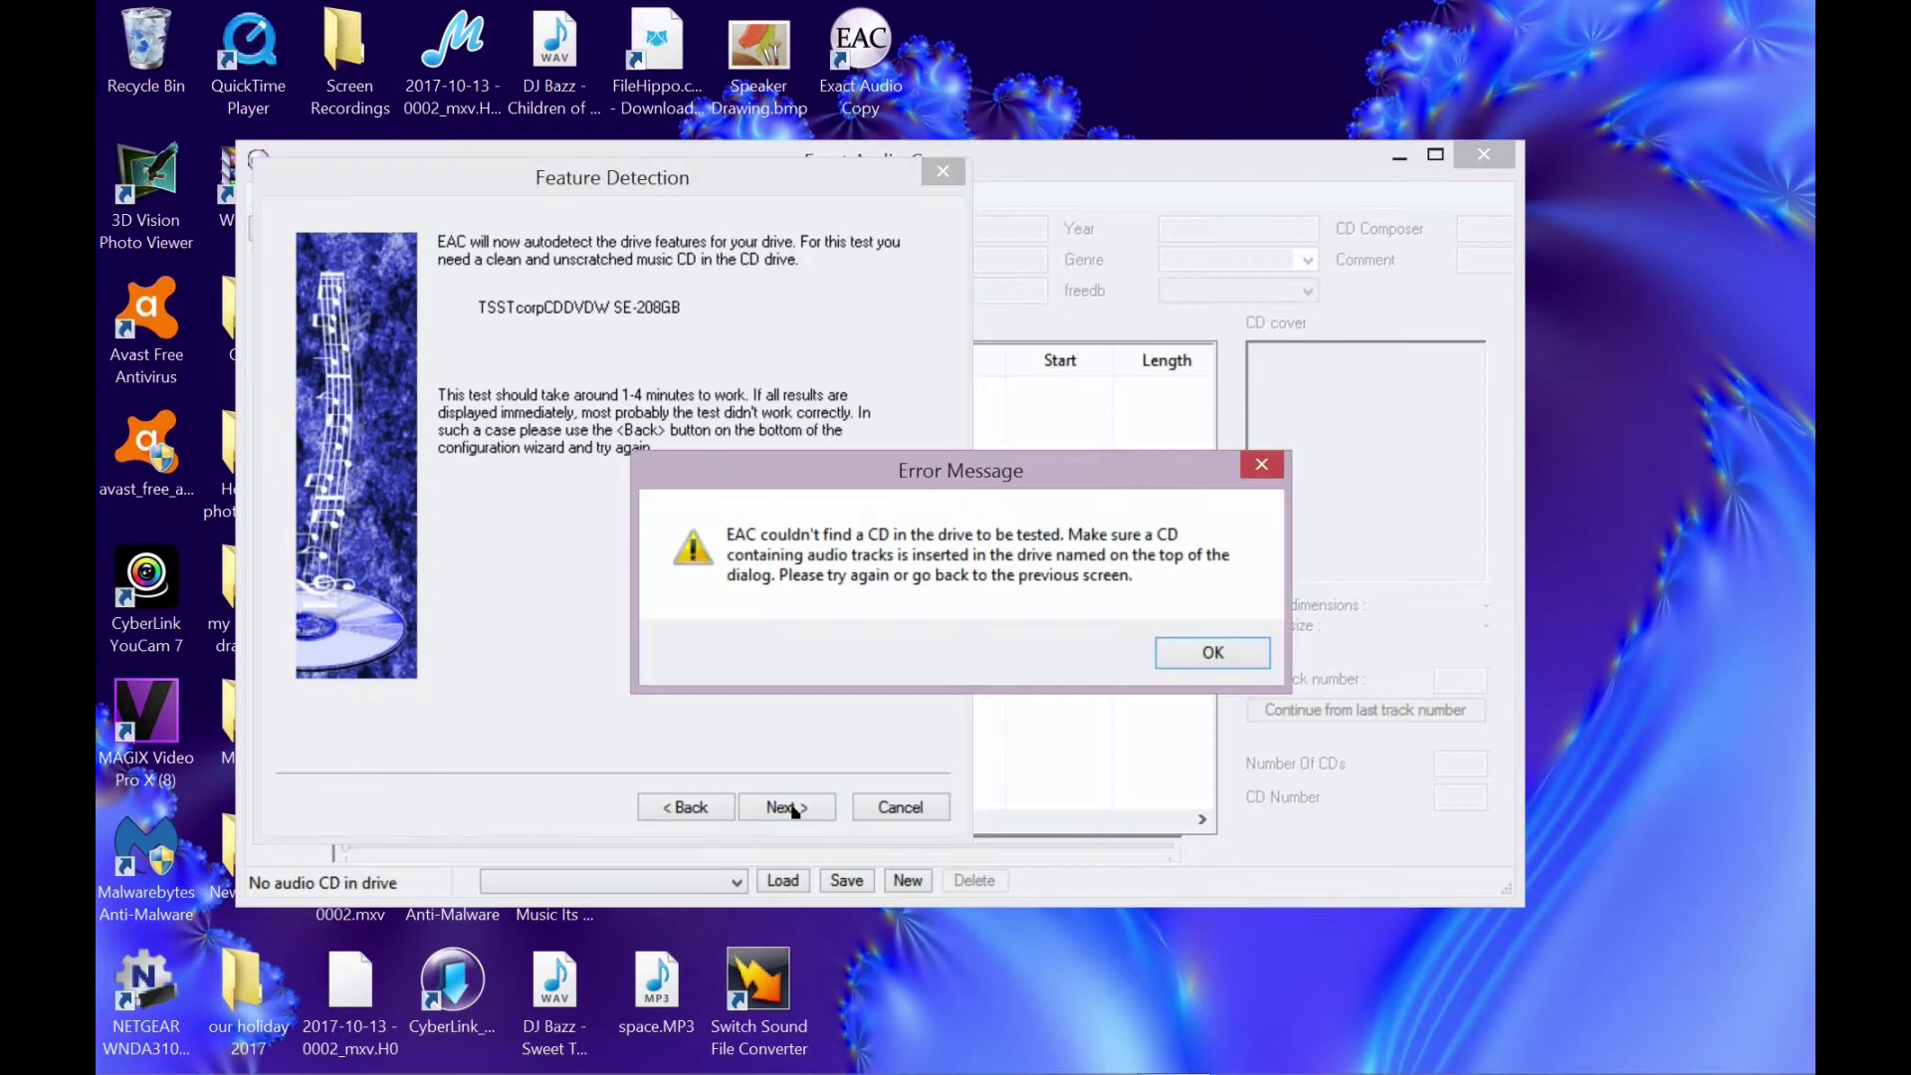
{"action": "left_click", "coordinate": [1209, 653]}
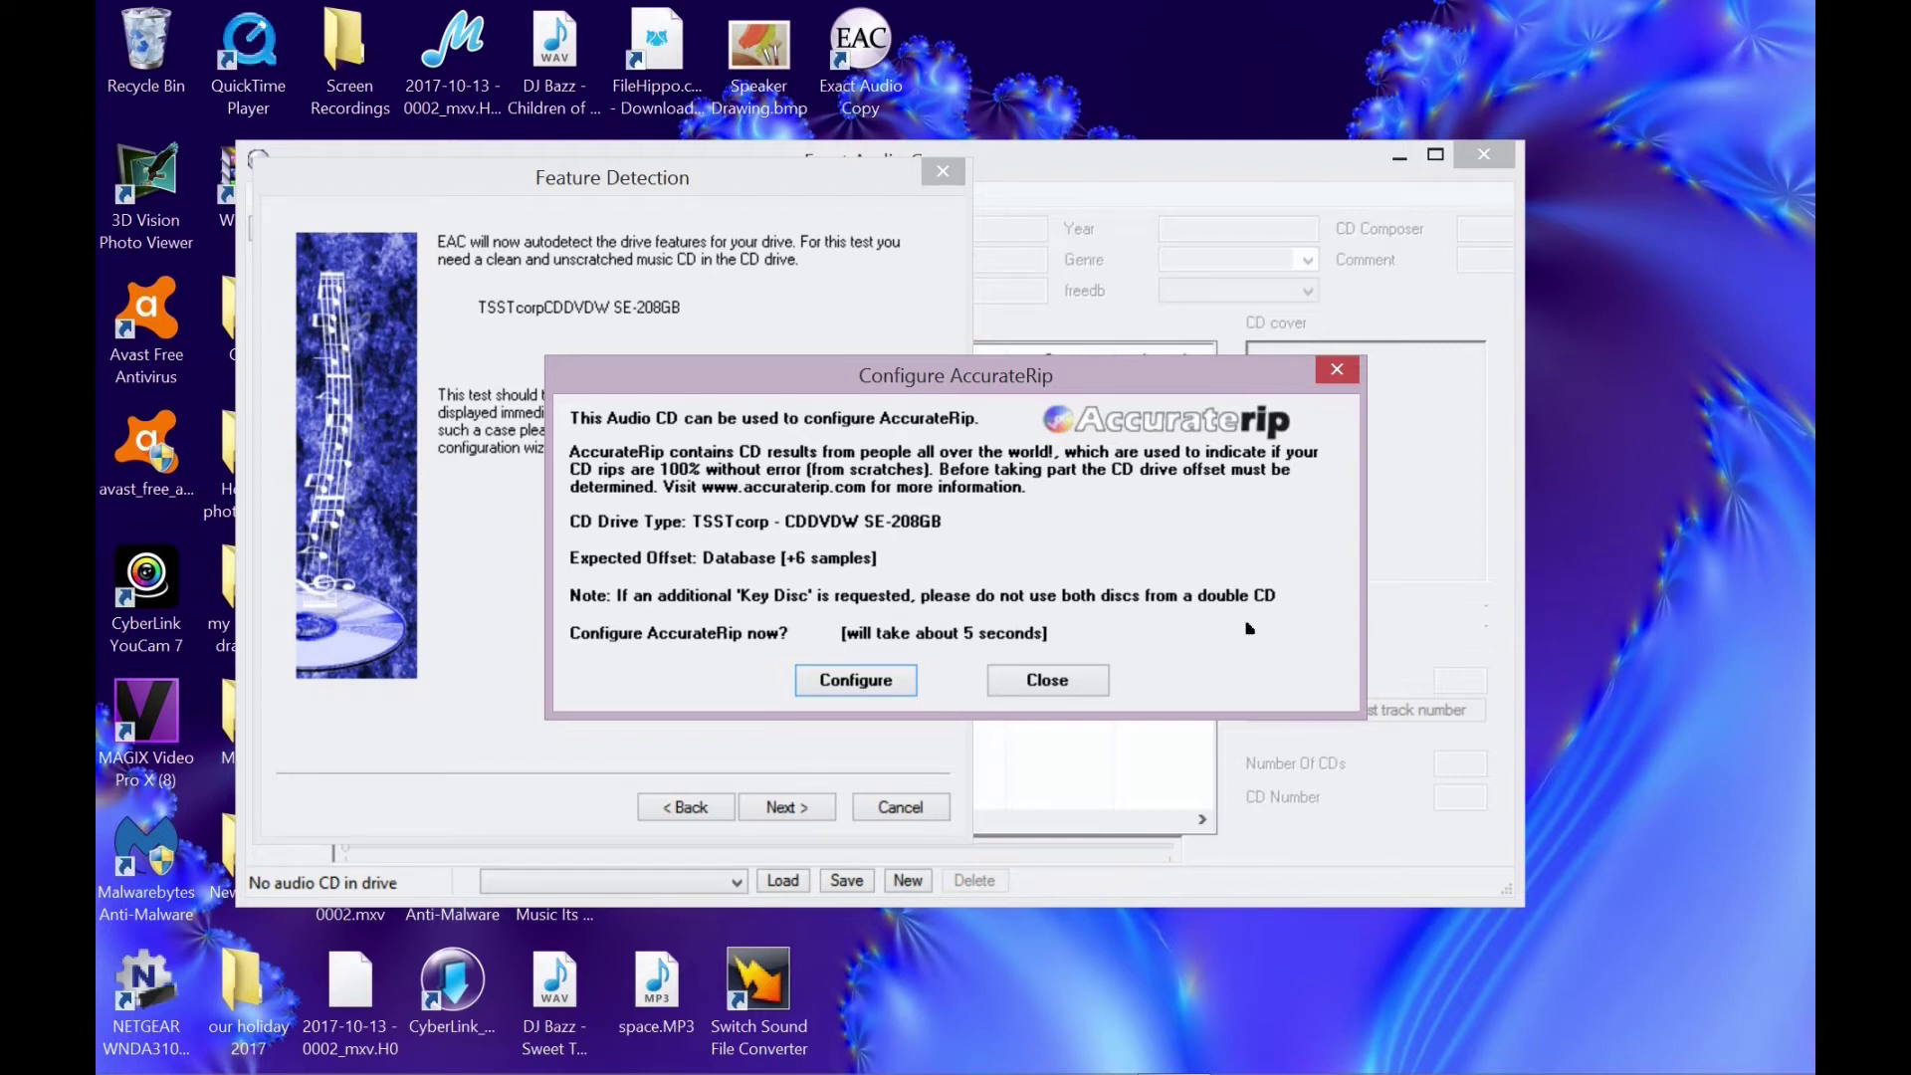
{"action": "left_click", "coordinate": [856, 681]}
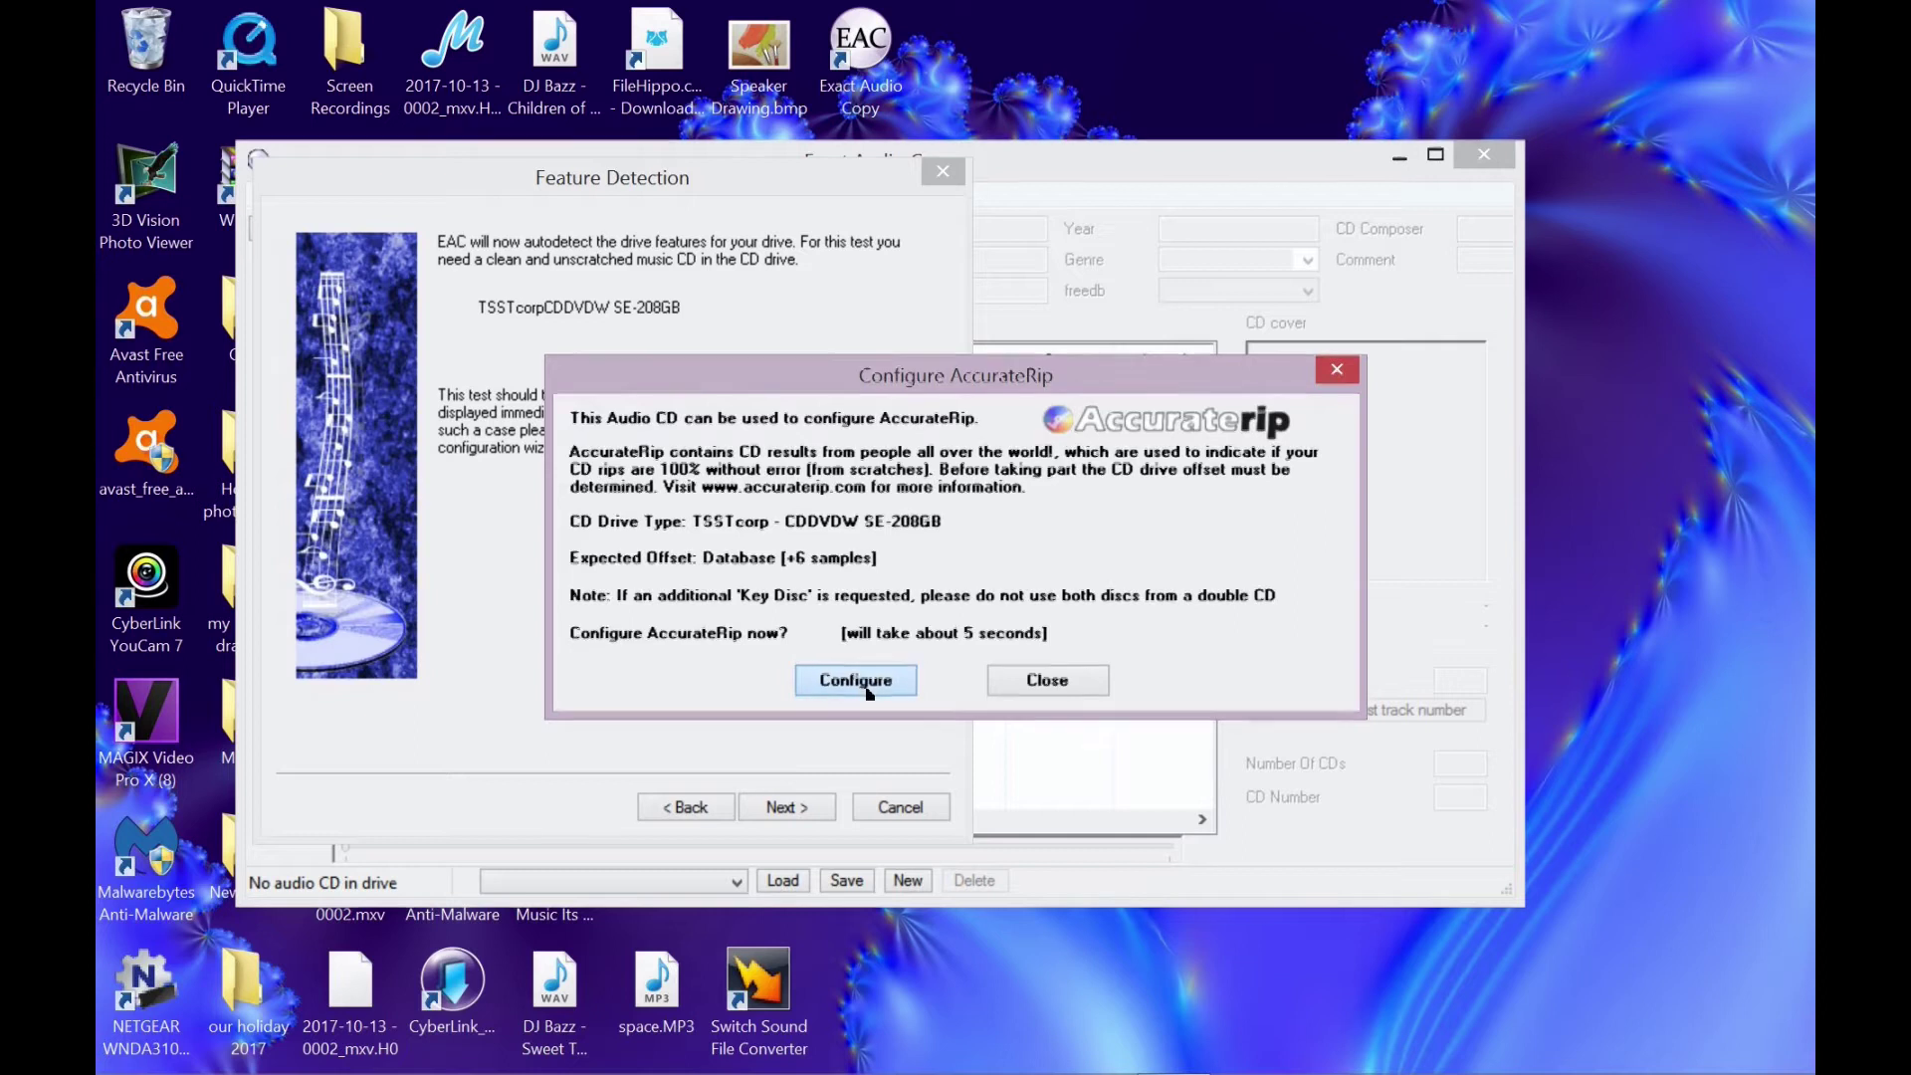
{"action": "left_click", "coordinate": [789, 808]}
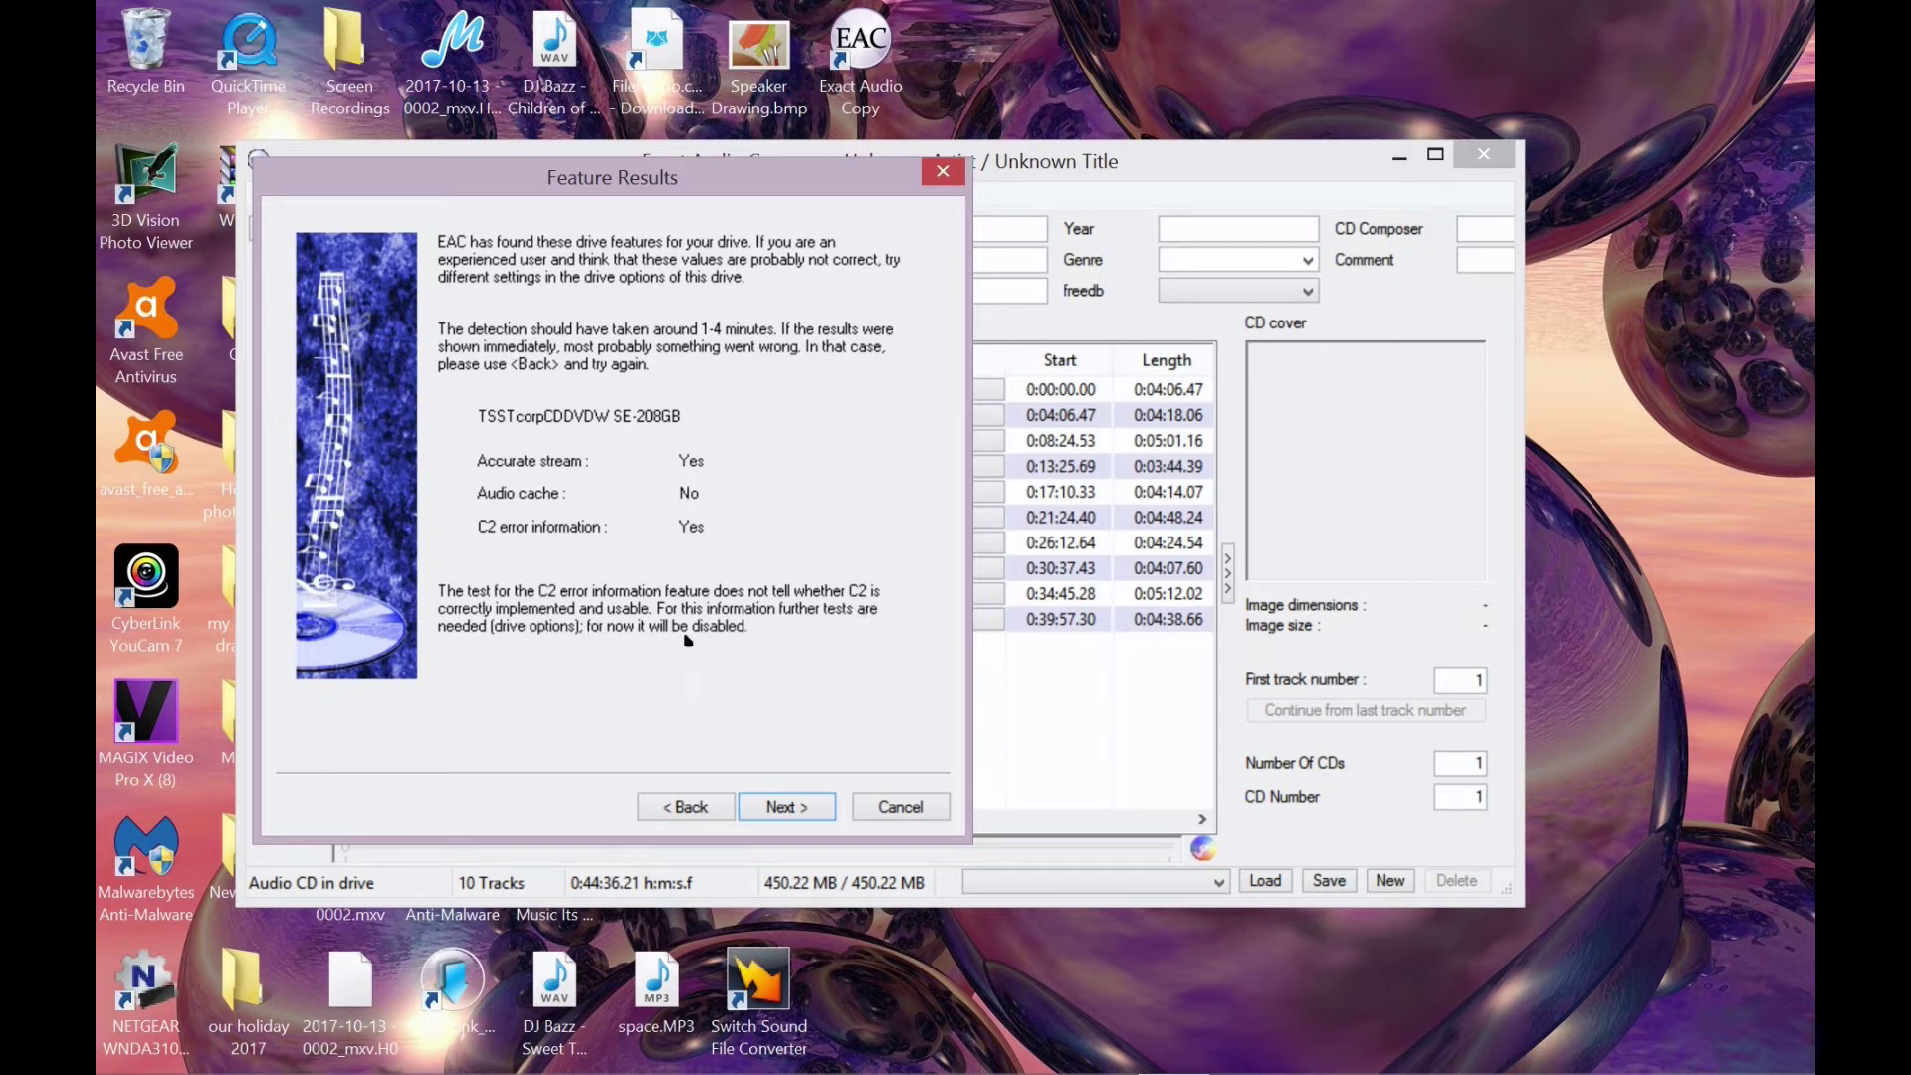
- Accept the detected features (accurate stream, C2 yes, no cache) and the drive rating
{"action": "left_click", "coordinate": [793, 808]}
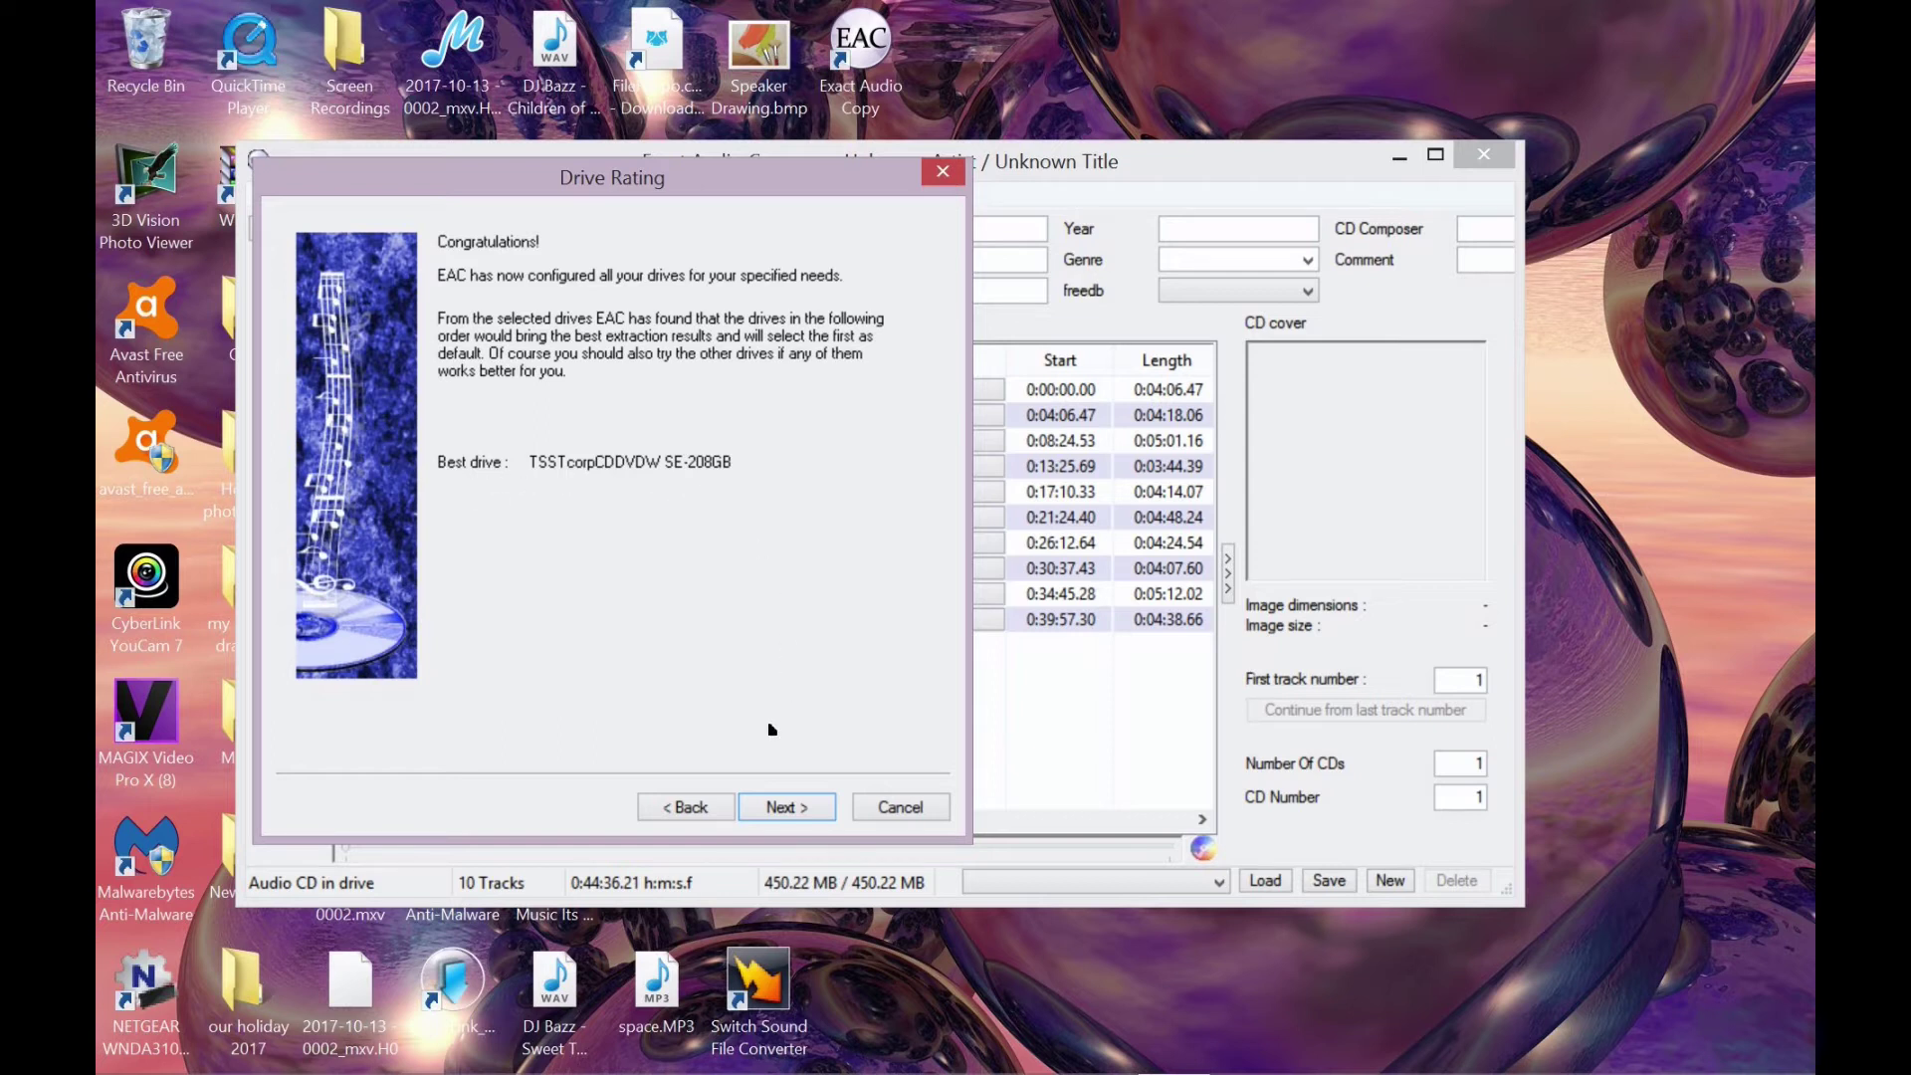
{"action": "left_click", "coordinate": [786, 807]}
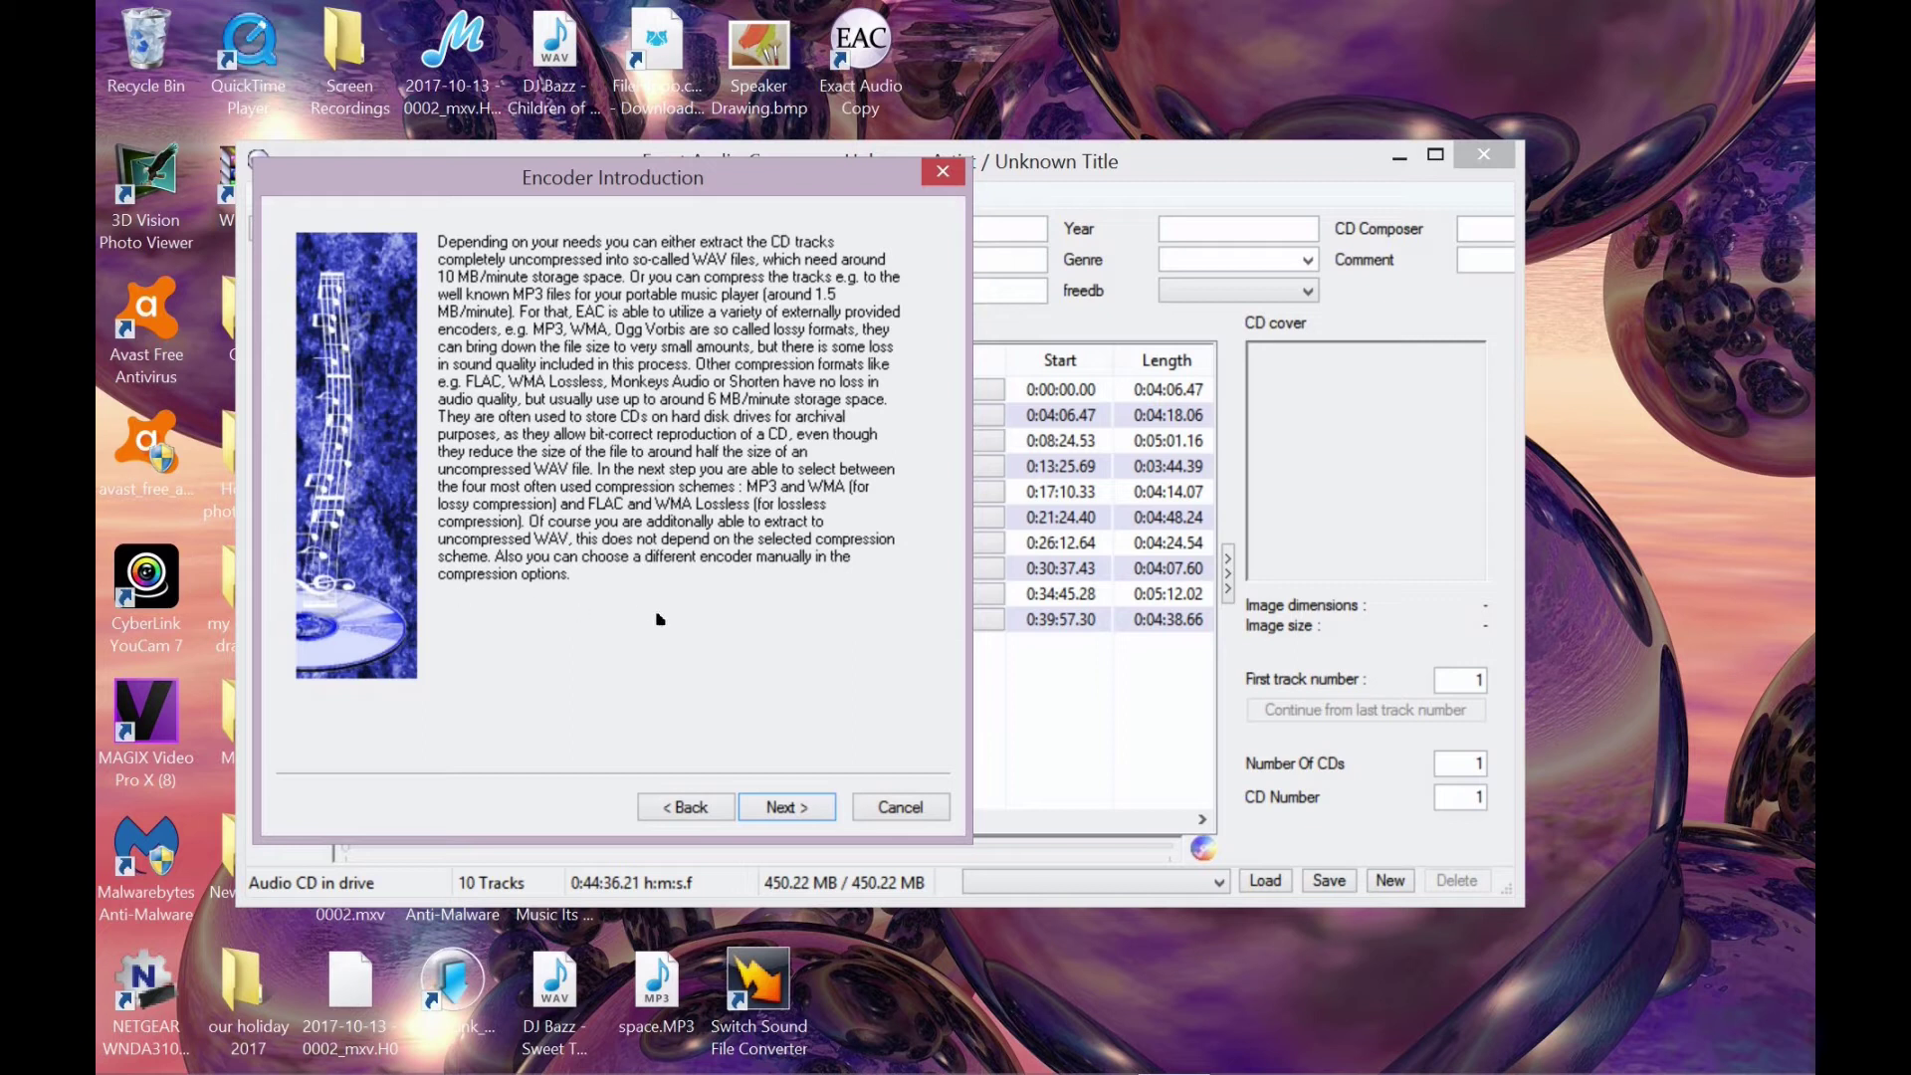
- Select FLAC on the Encoder Selection page and keep its default FLAC configuration
{"action": "left_click", "coordinate": [786, 808]}
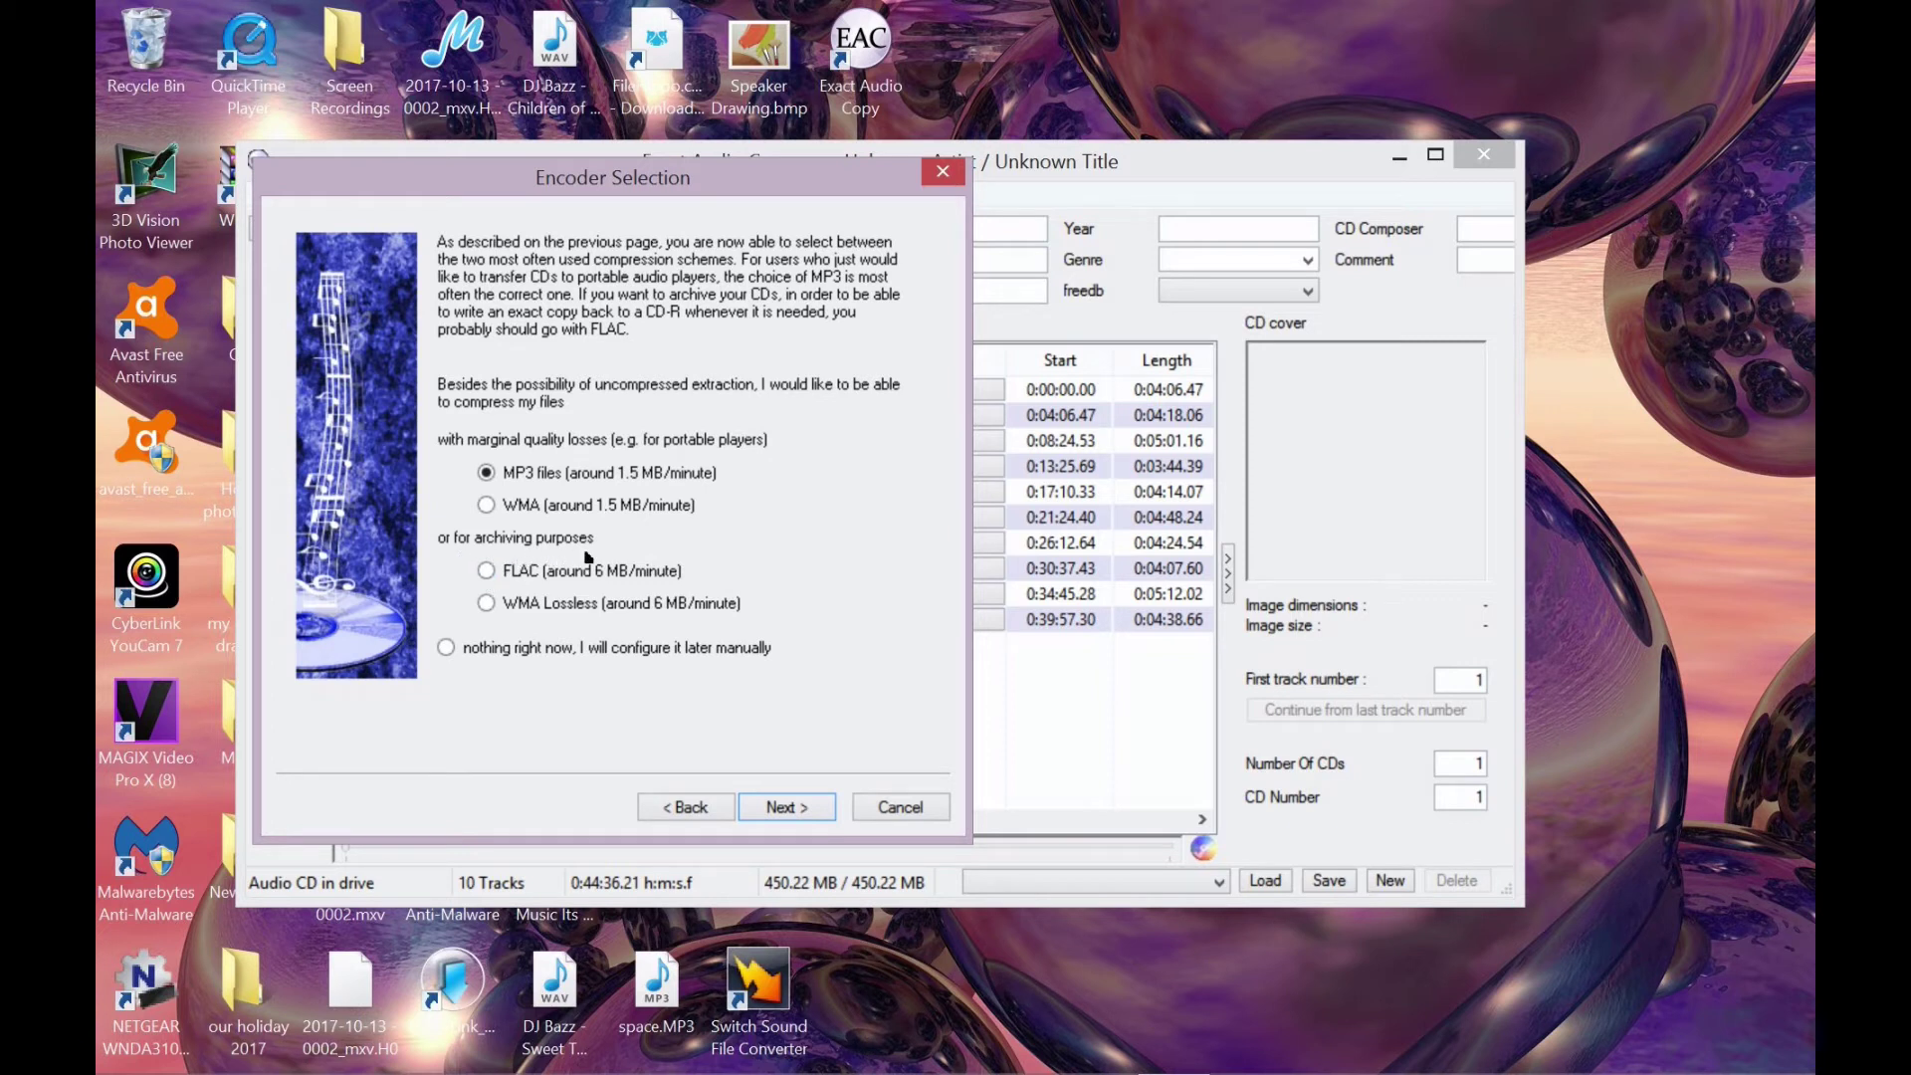
{"action": "left_click", "coordinate": [487, 572]}
{"action": "left_click", "coordinate": [787, 808]}
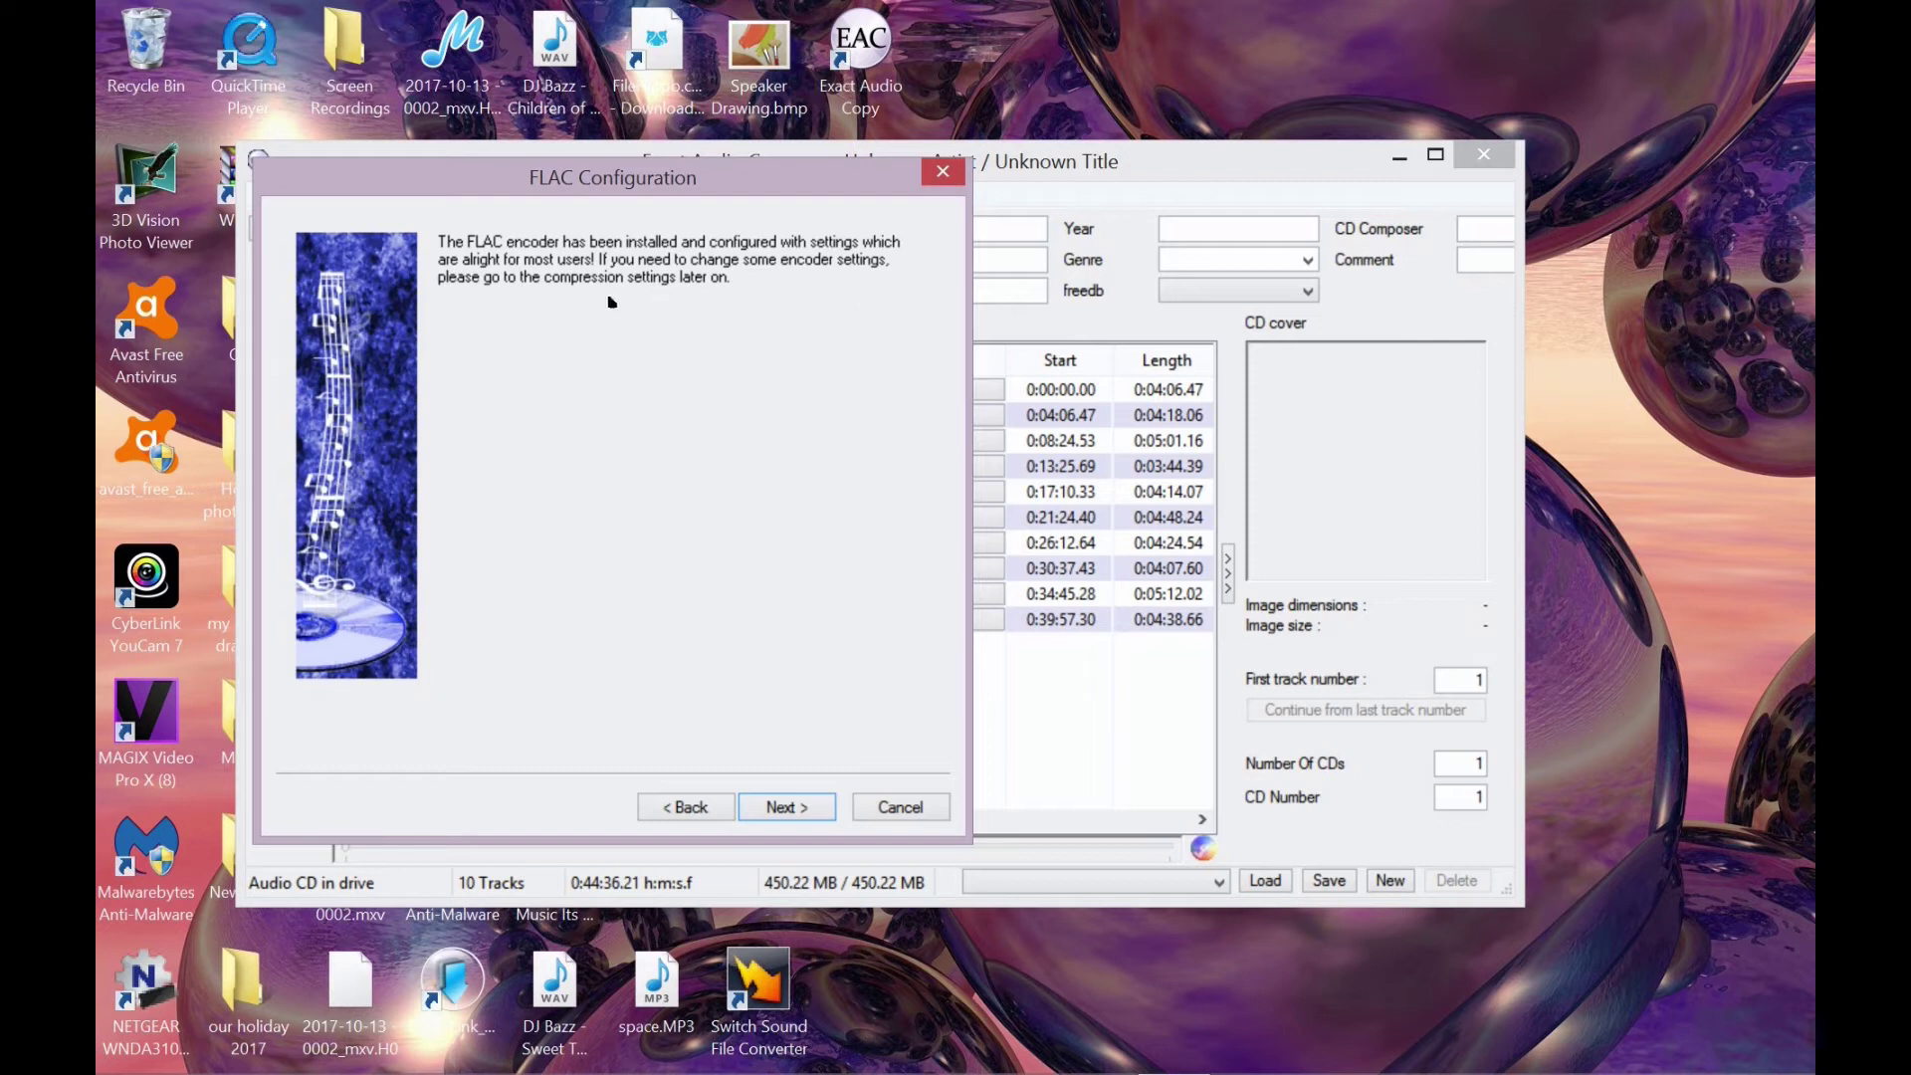
{"action": "left_click", "coordinate": [801, 814]}
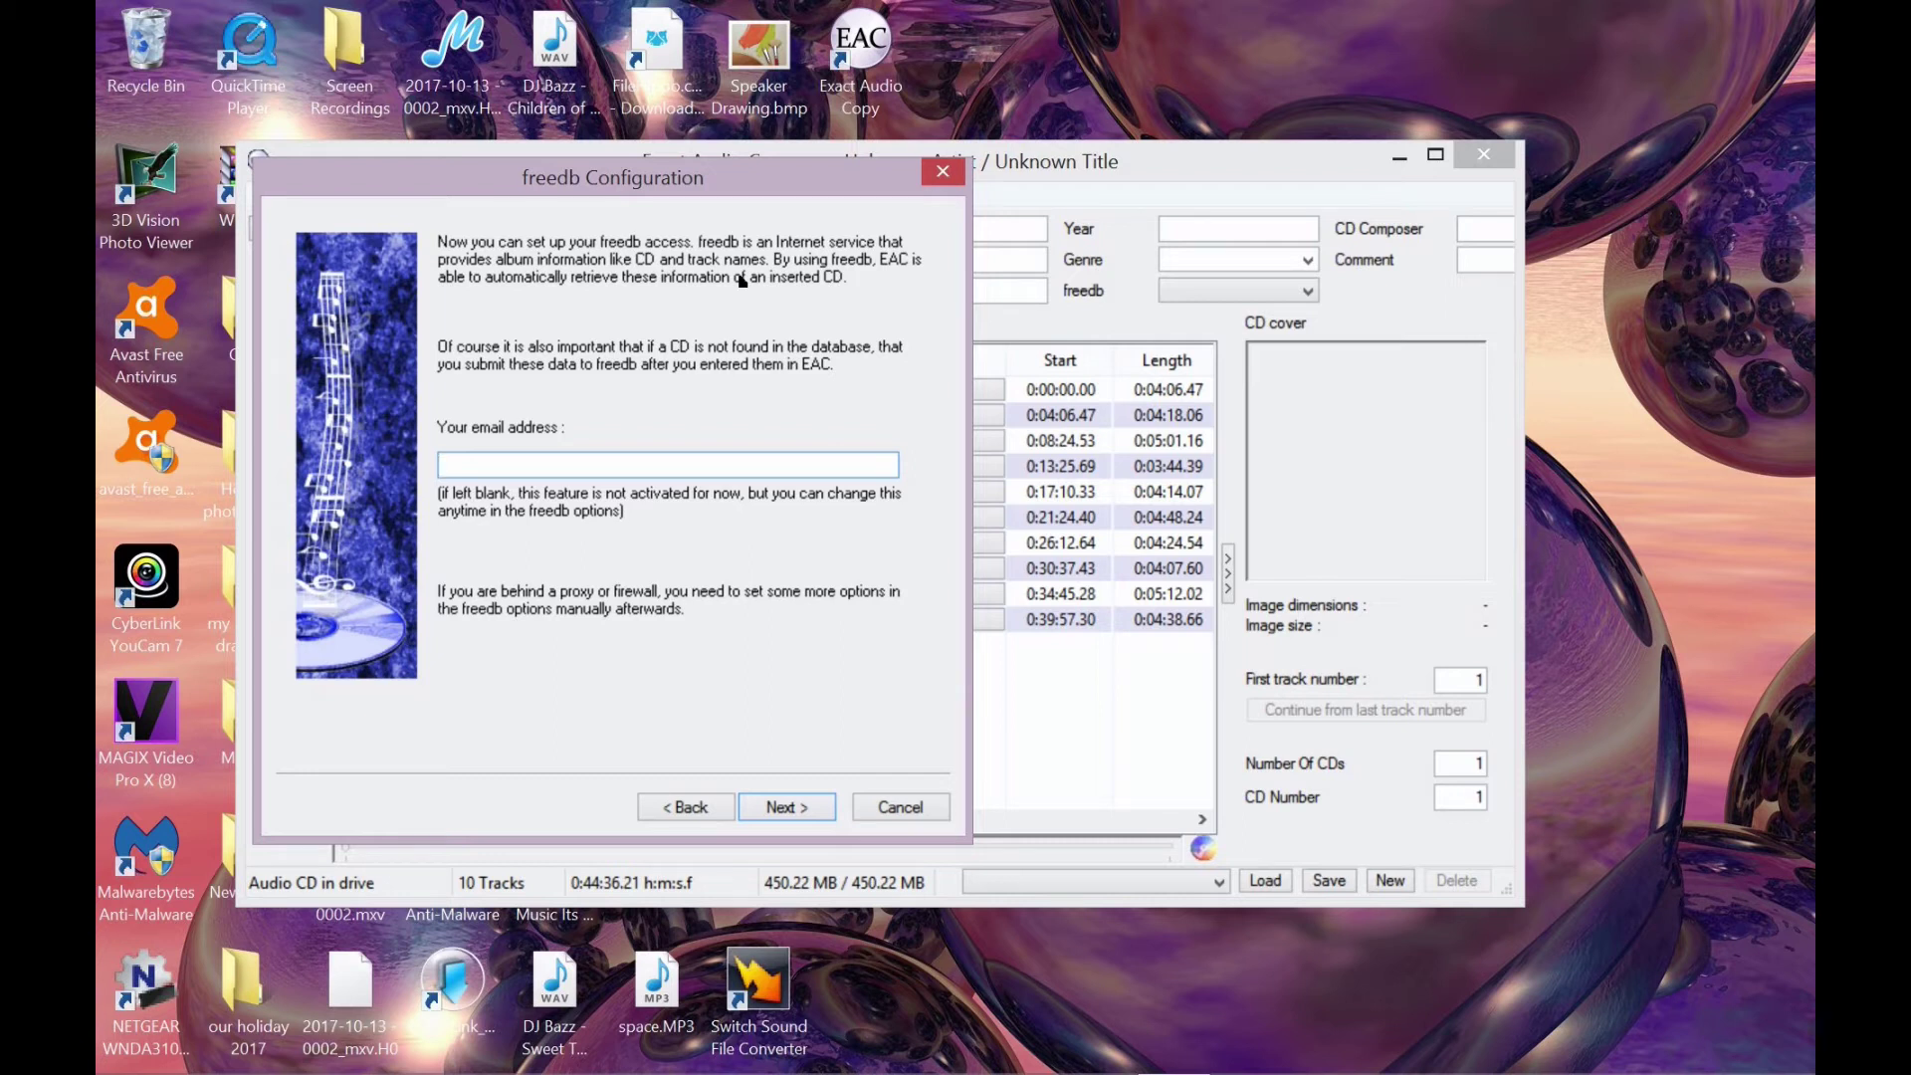
- Choose the '03. ABBA - Dancing Queen' filename naming scheme and continue to the final page
{"action": "left_click", "coordinate": [793, 814]}
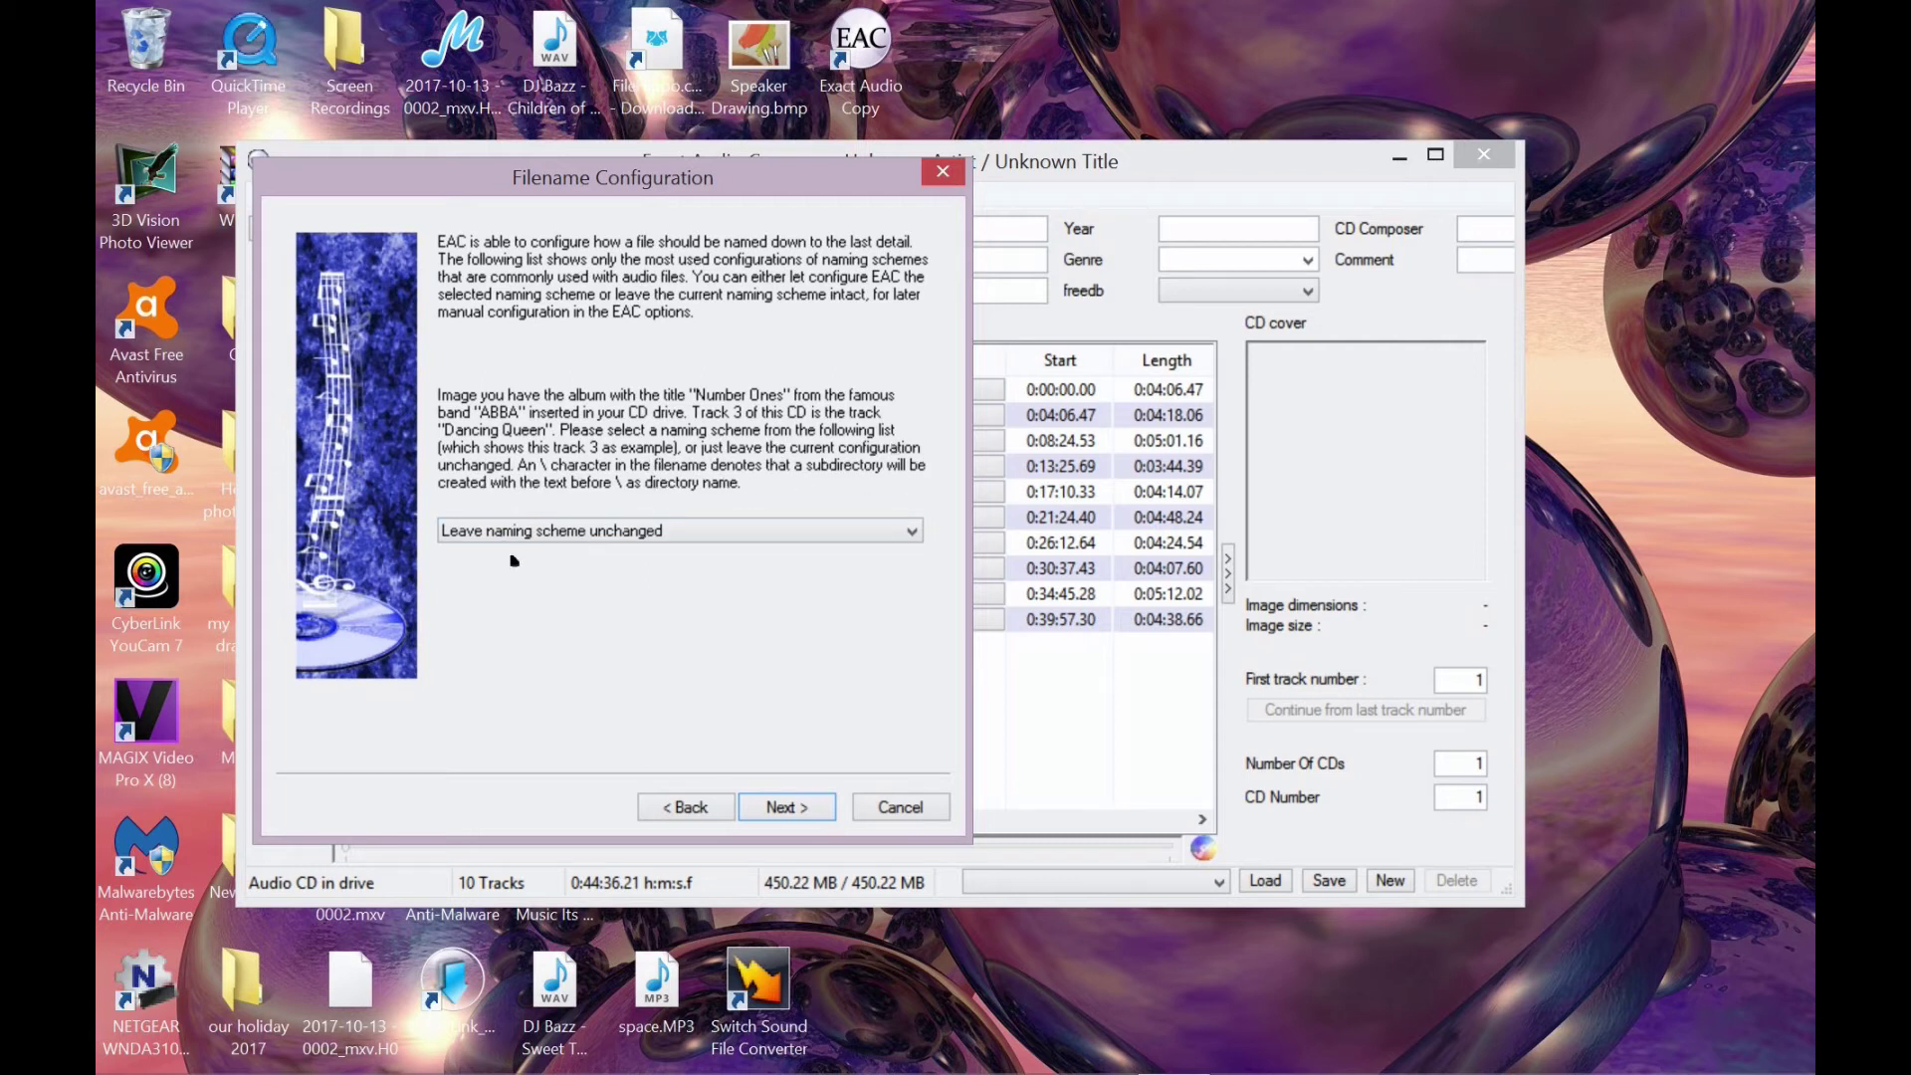
{"action": "left_click", "coordinate": [920, 543]}
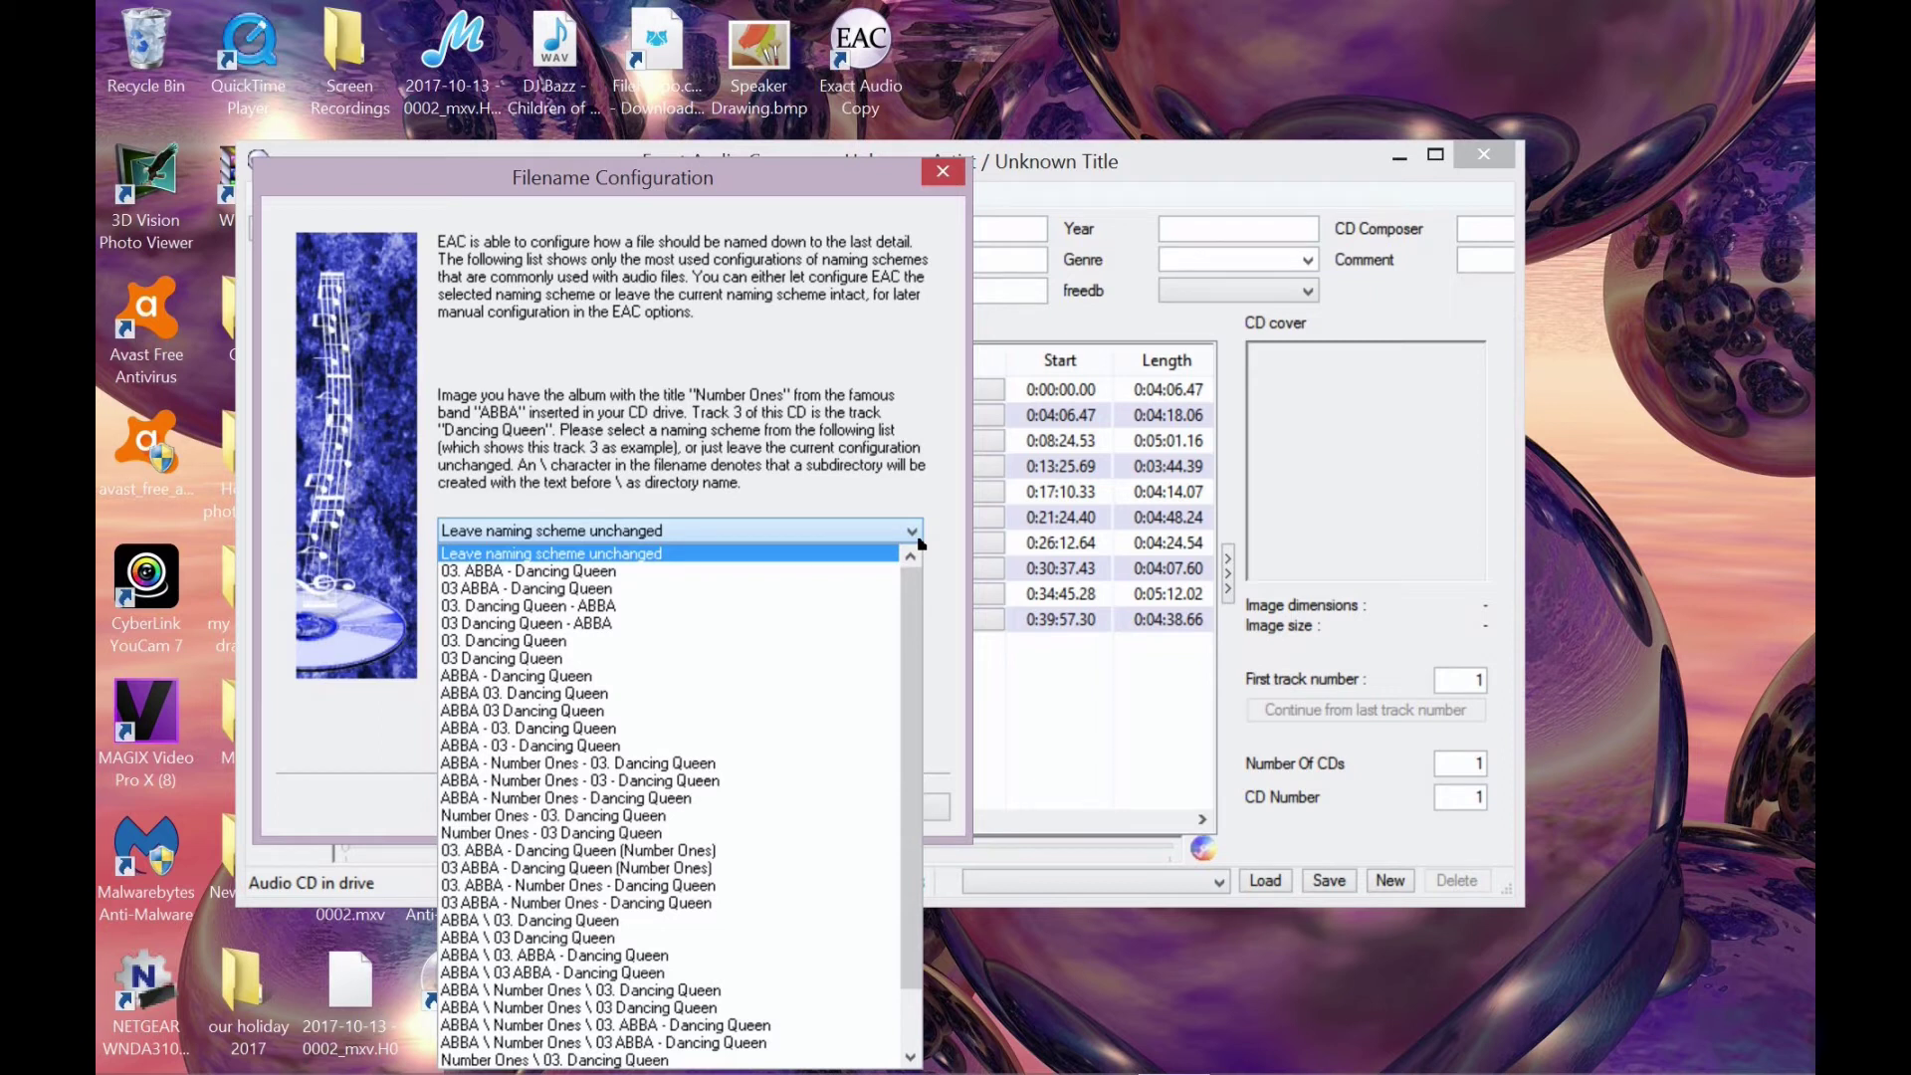
{"action": "left_click", "coordinate": [560, 573]}
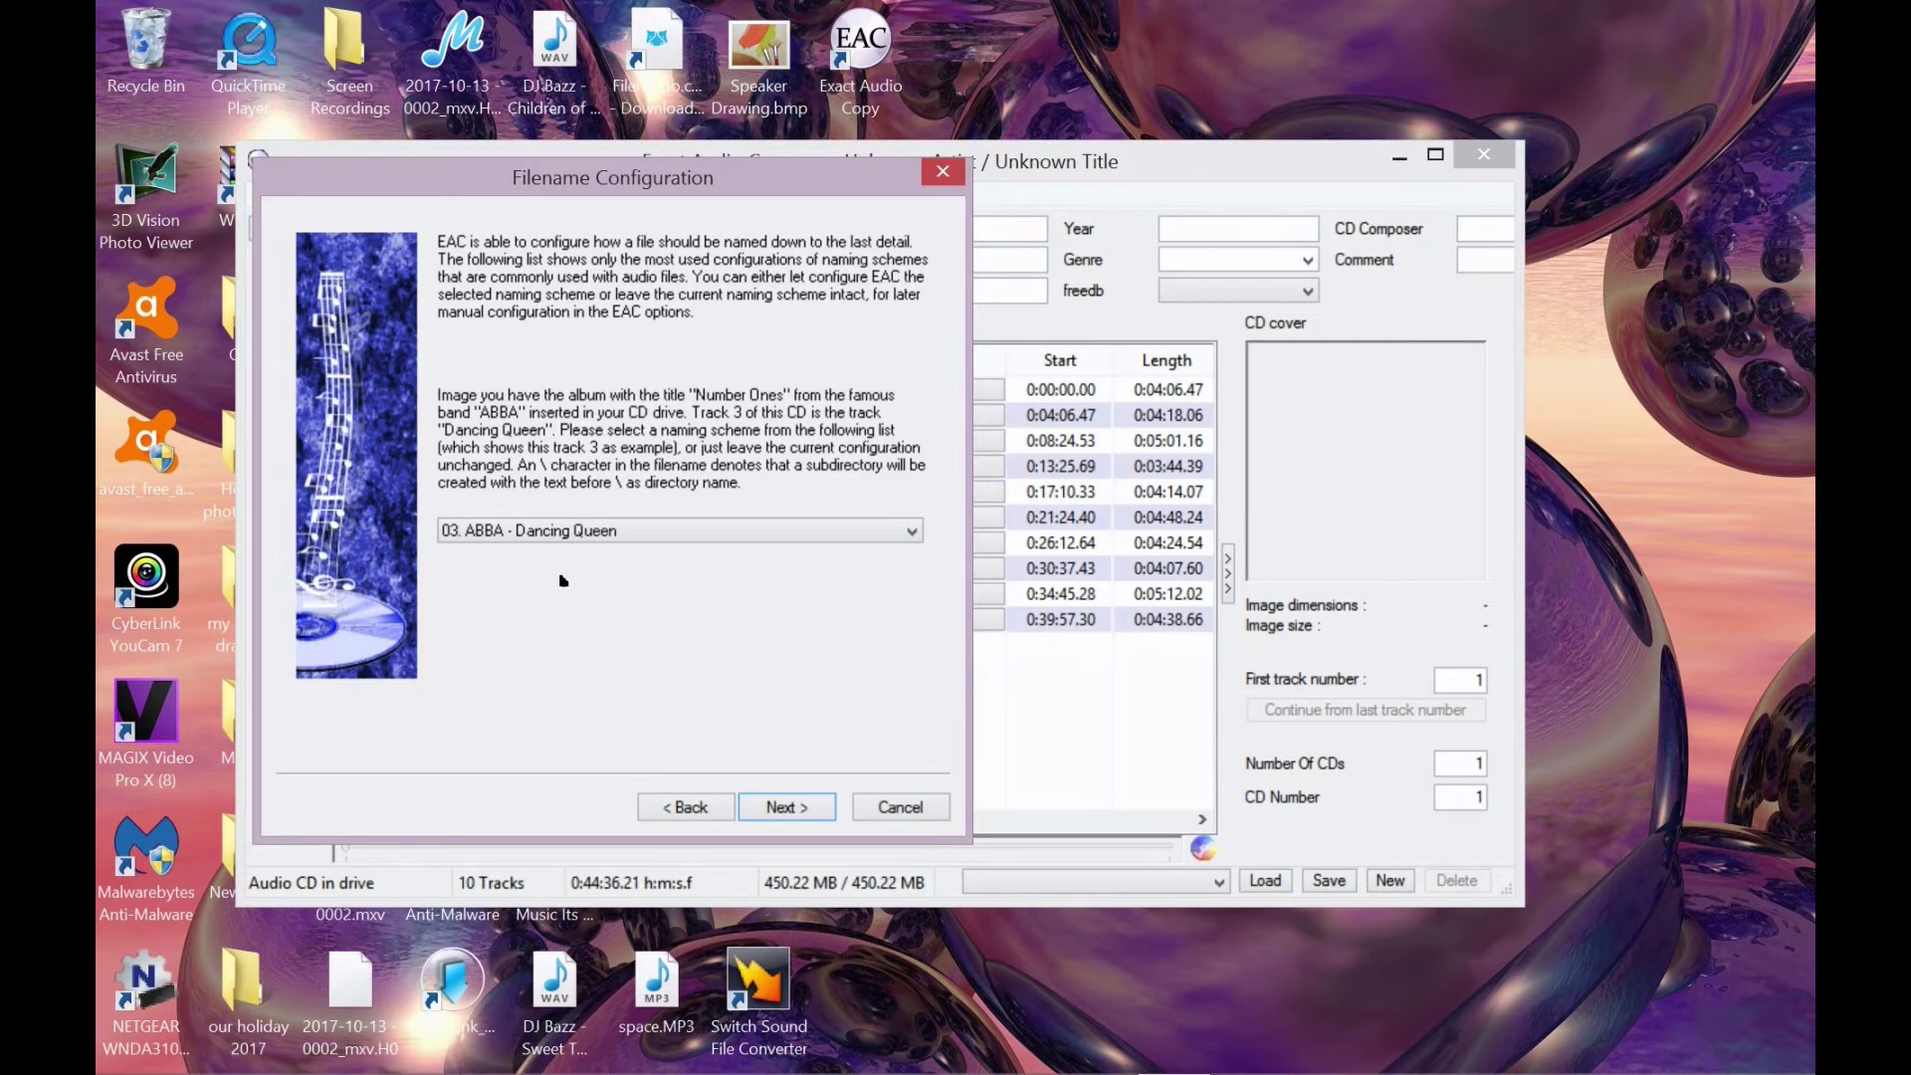
{"action": "left_click", "coordinate": [786, 808]}
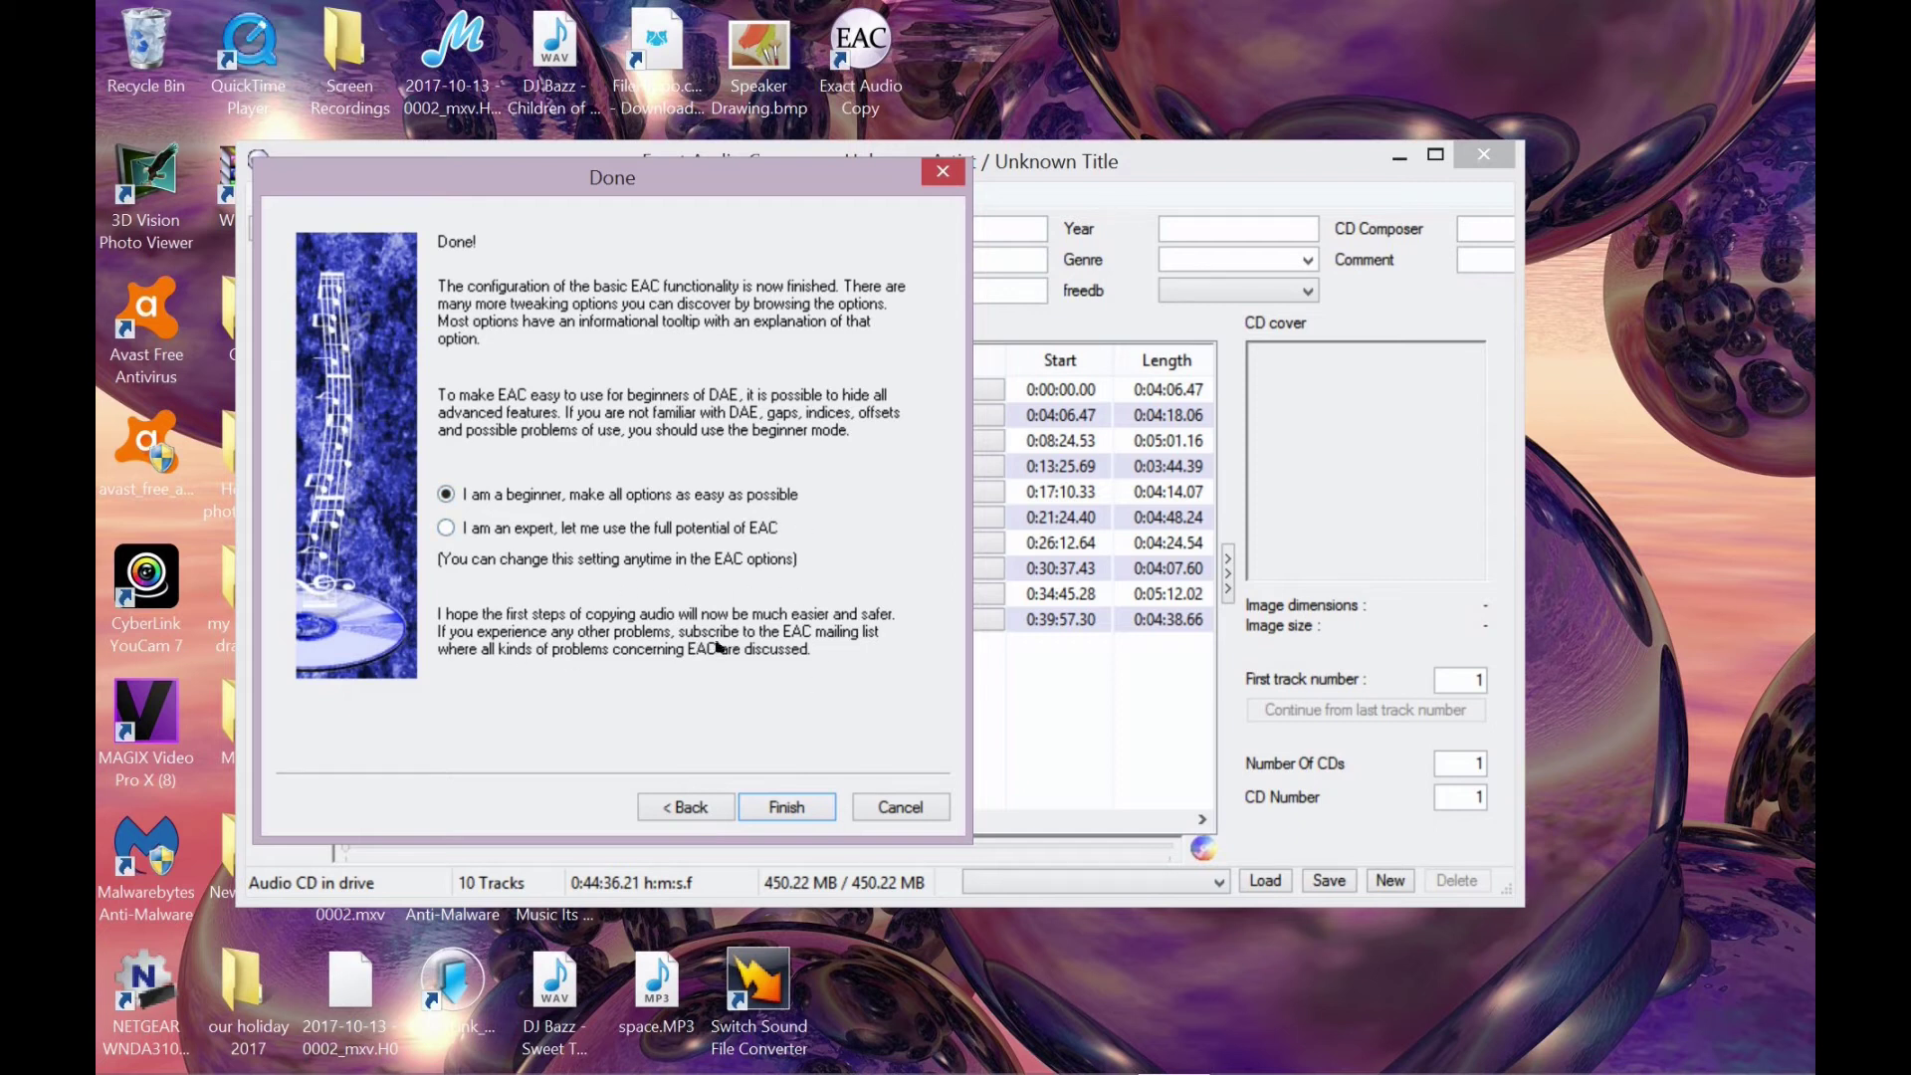
- Complete the wizard with 'I am a beginner' selected, opening the 10-track CD listing
{"action": "left_click", "coordinate": [788, 808]}
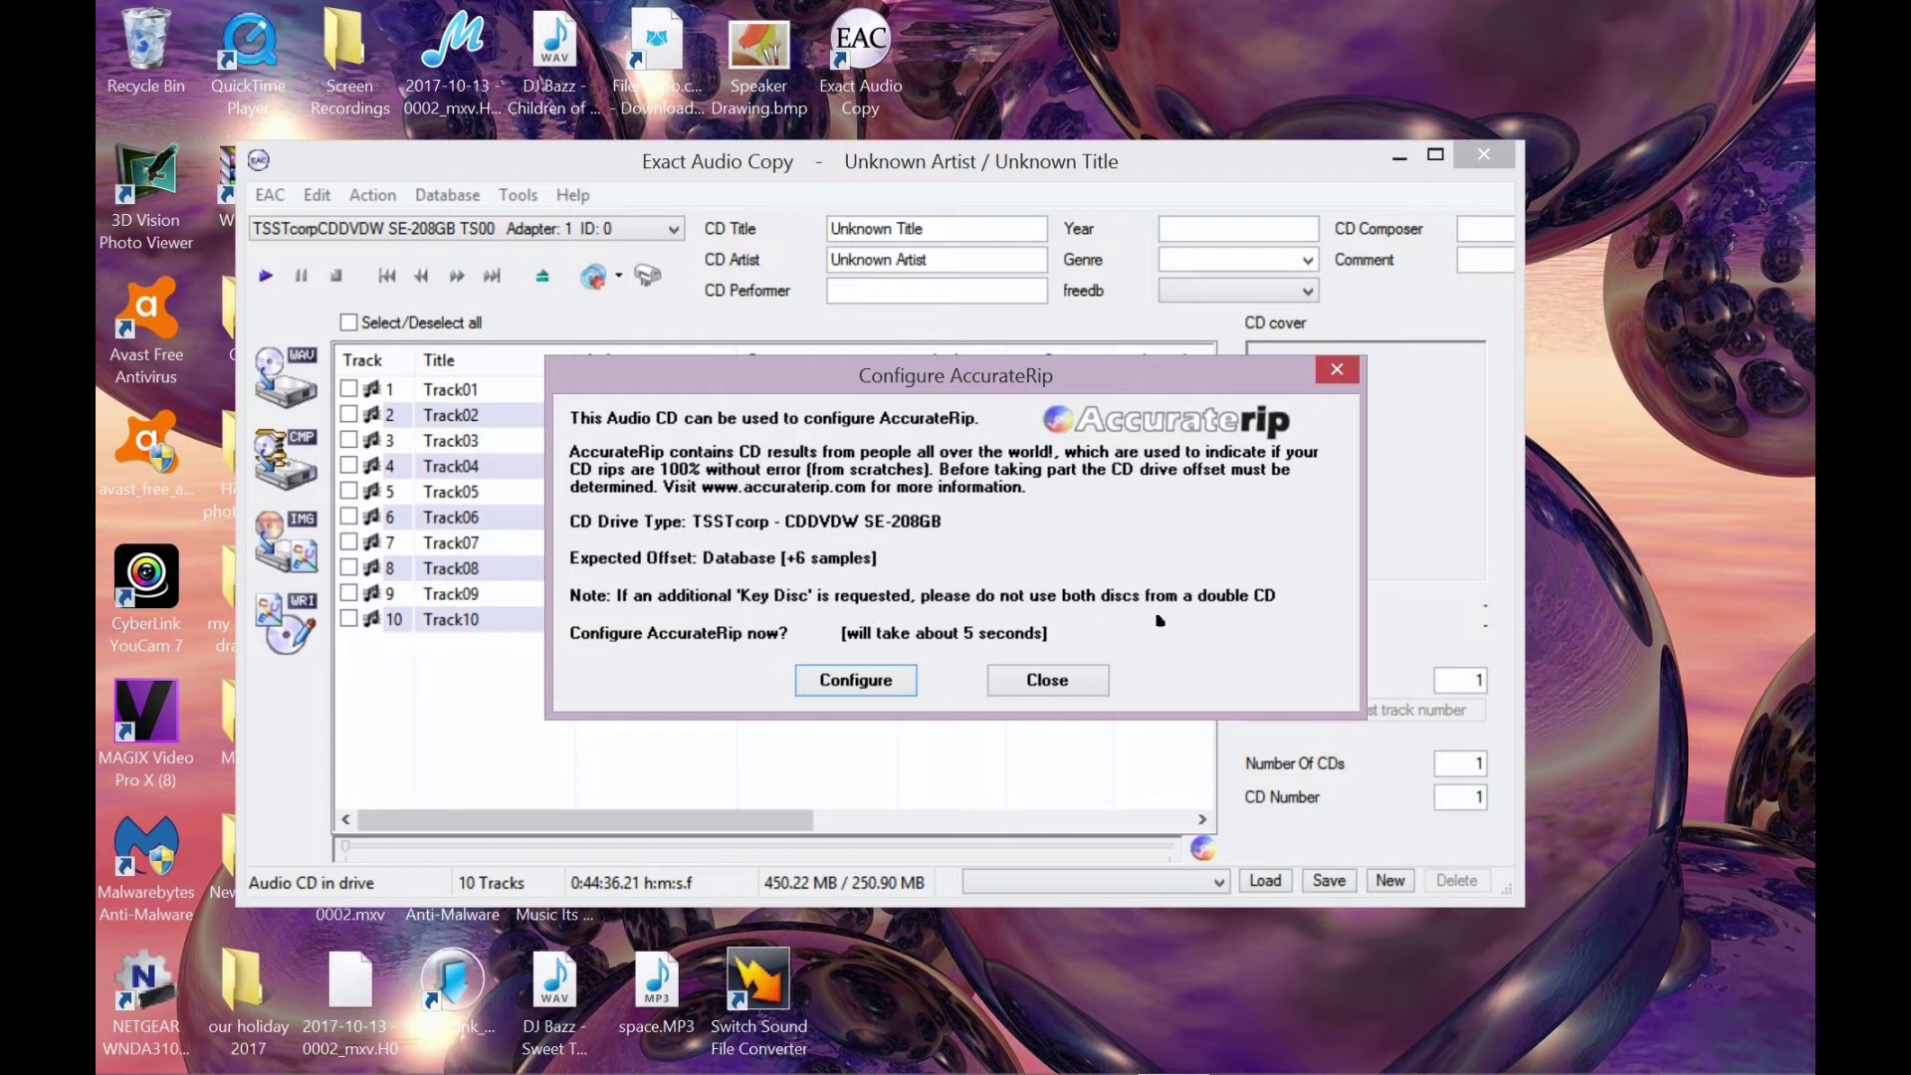
- Configure AccurateRip from the prompt and confirm the +6 sample (+24 byte) drive offset
{"action": "left_click", "coordinate": [858, 682]}
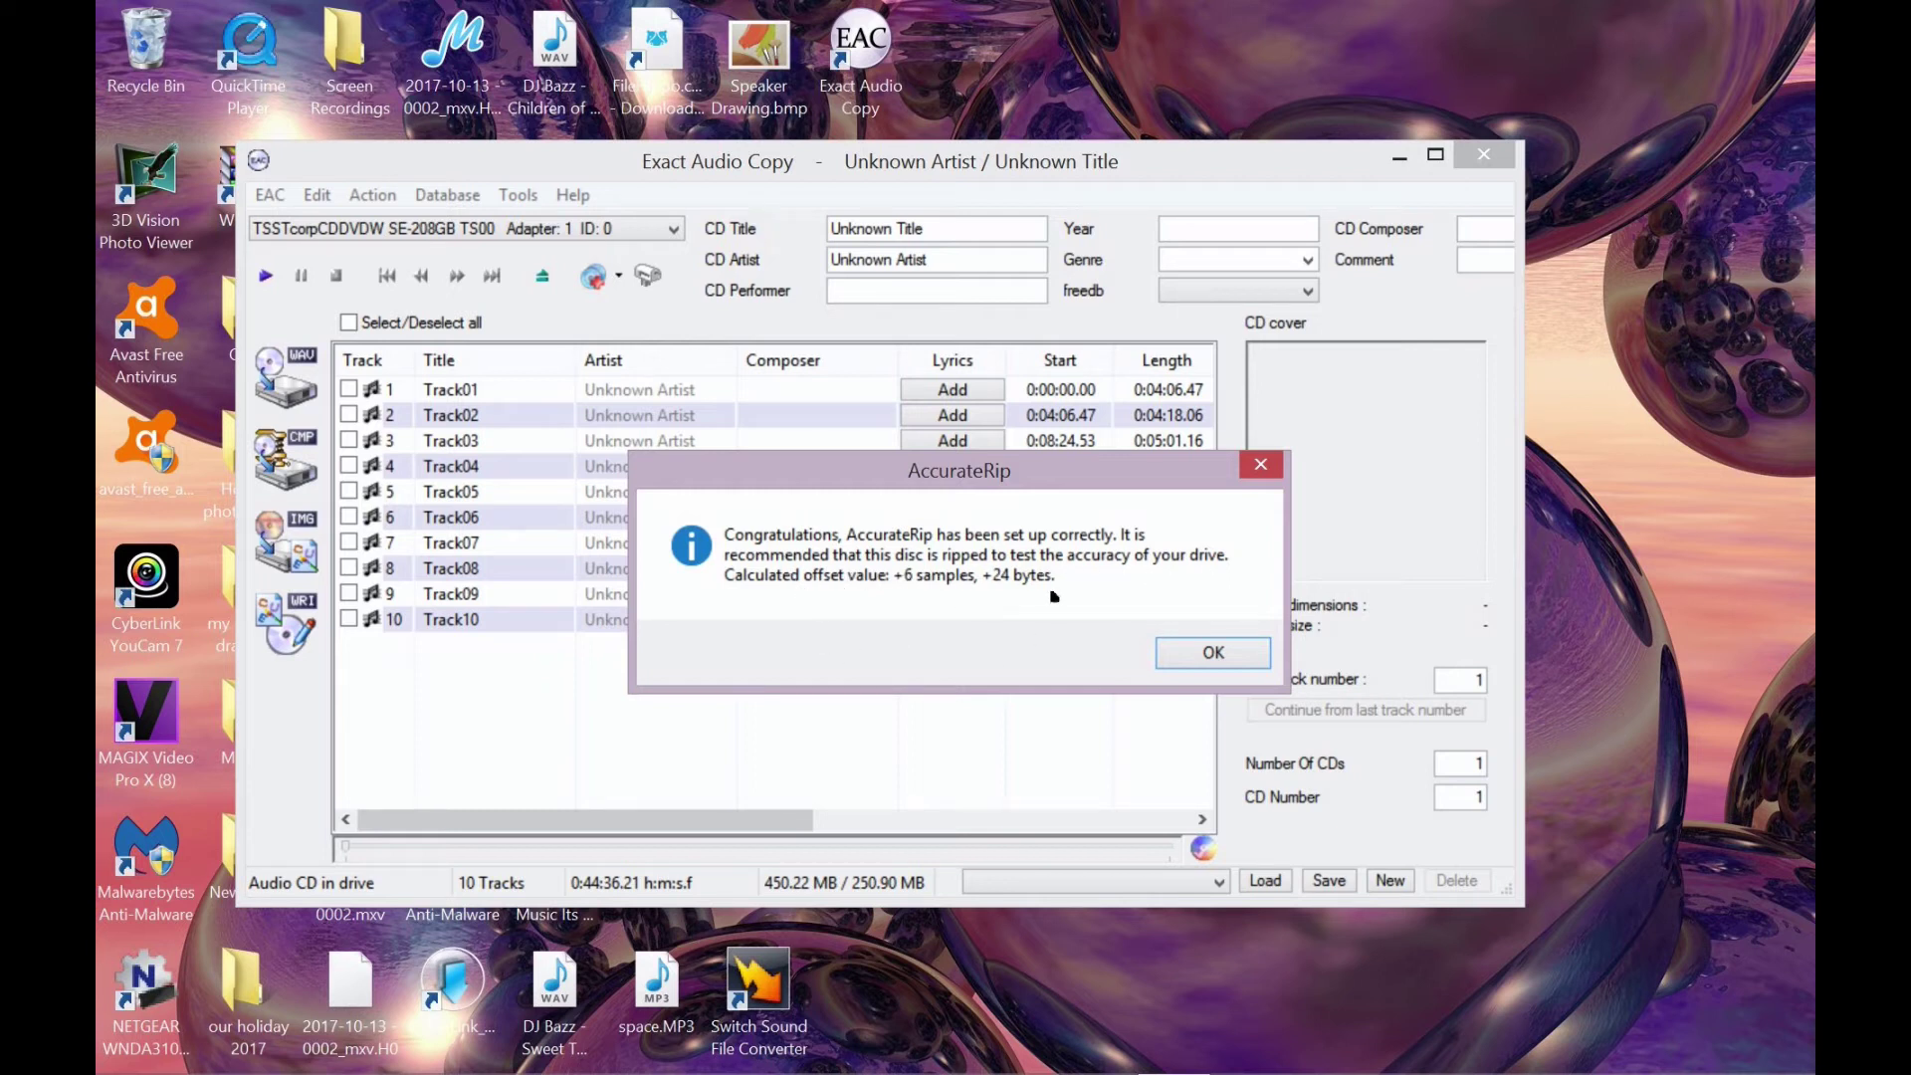
{"action": "left_click", "coordinate": [1215, 659]}
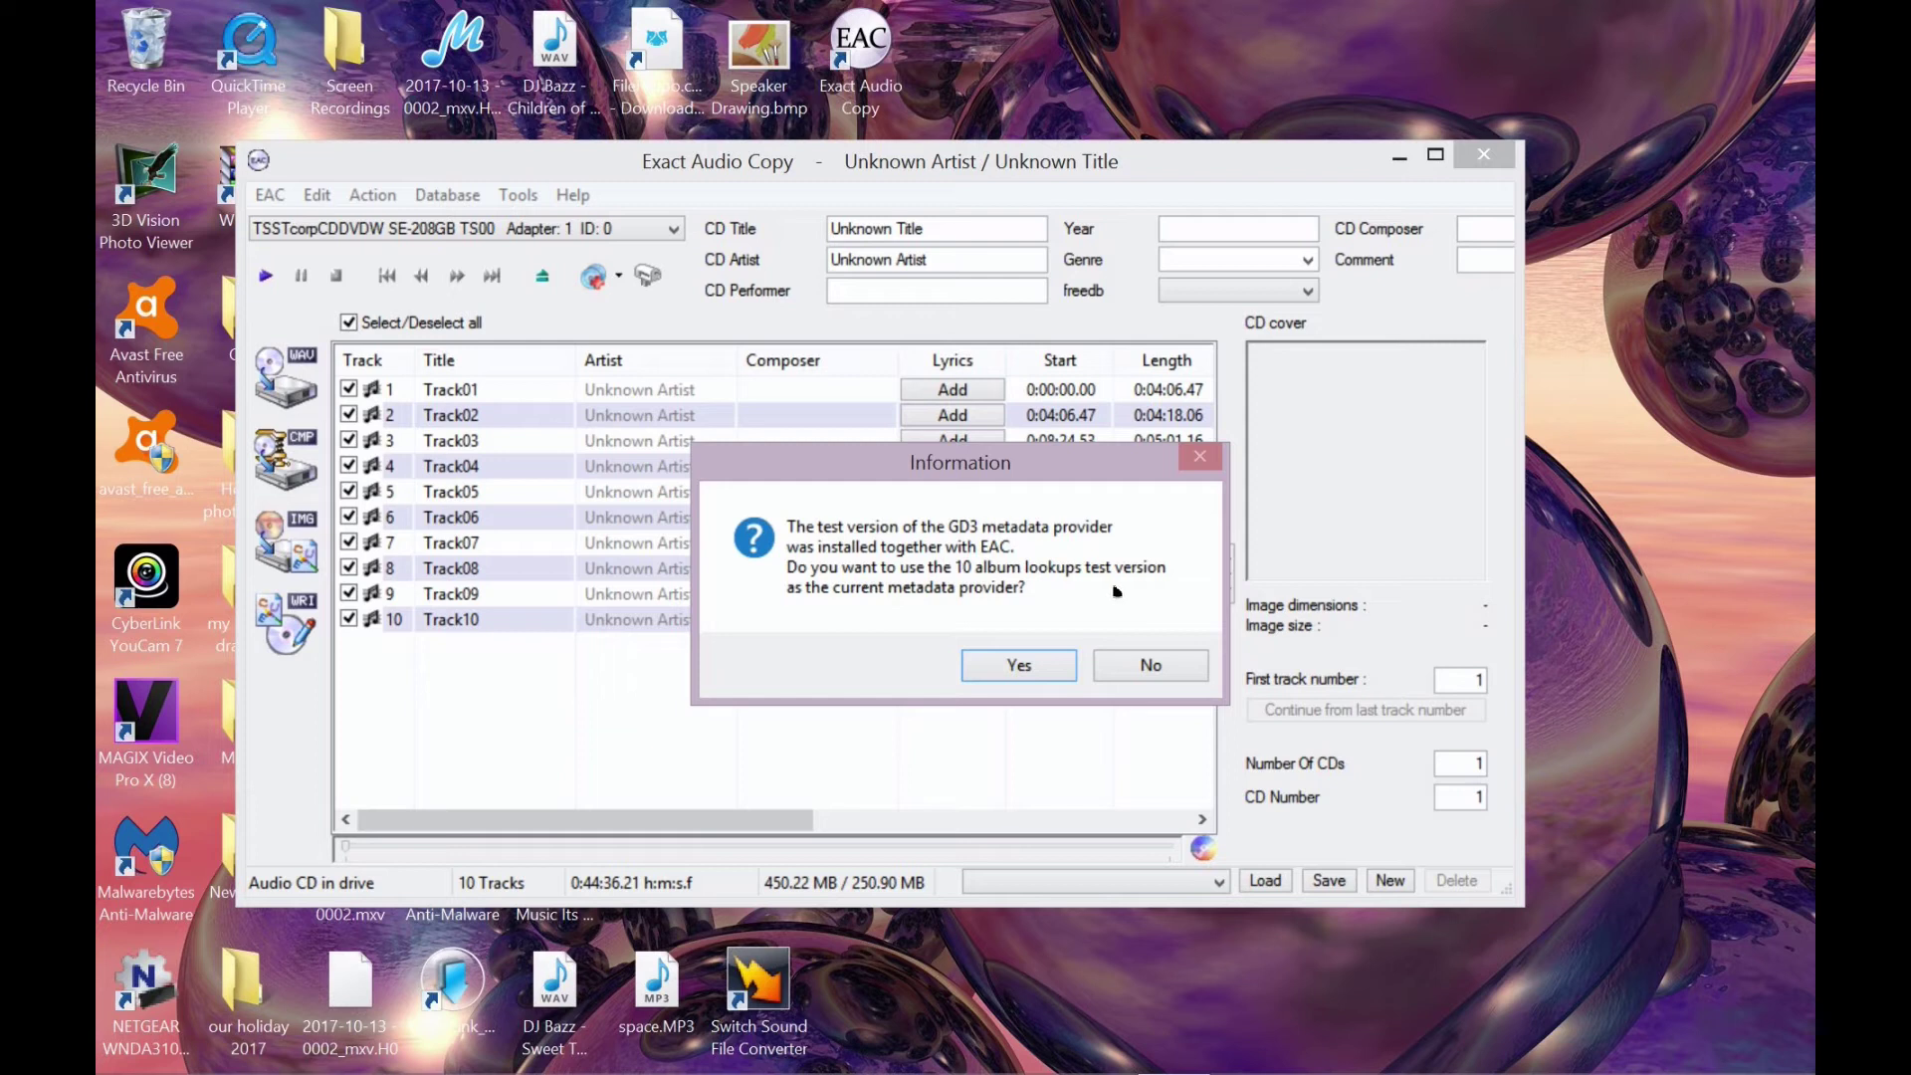
- Fetch the CD's album metadata from the GD3 test provider, replacing the current CD data
{"action": "left_click", "coordinate": [1019, 667]}
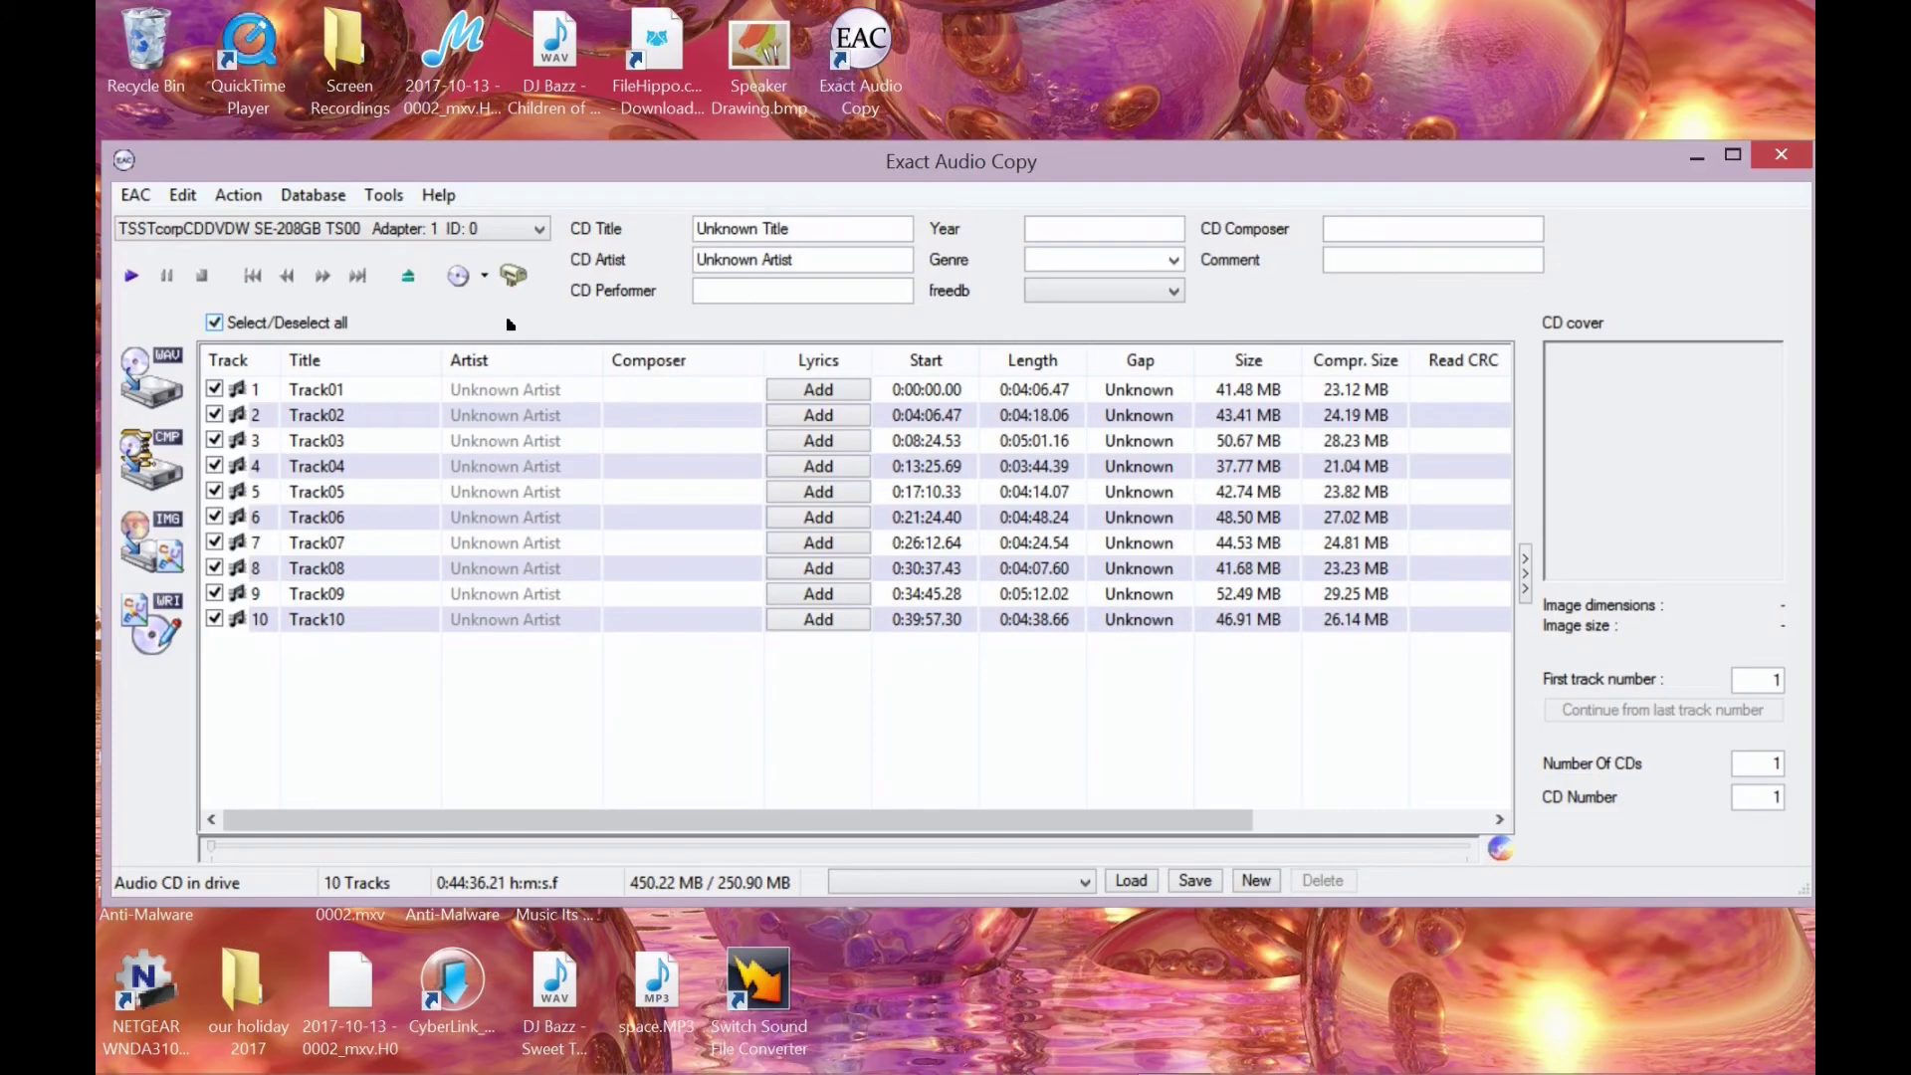
{"action": "left_click", "coordinate": [457, 277]}
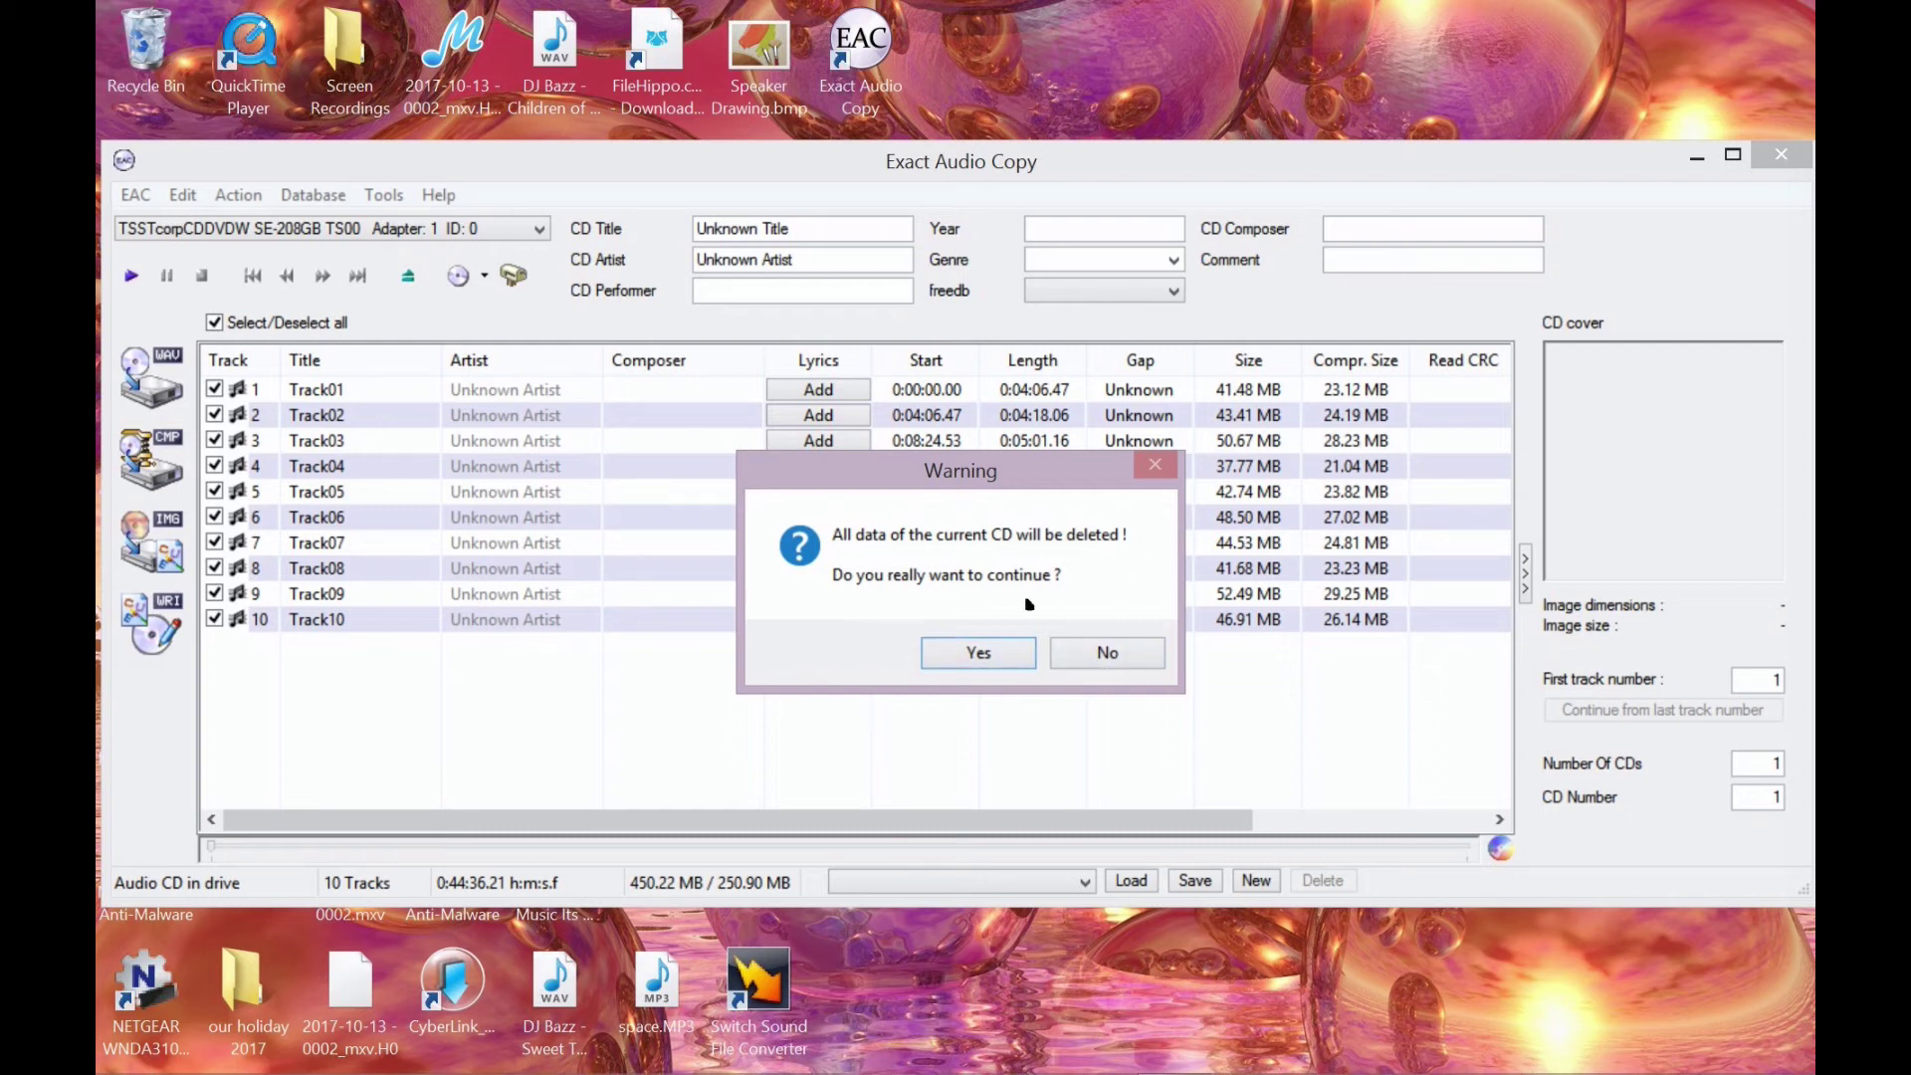
{"action": "left_click", "coordinate": [979, 662]}
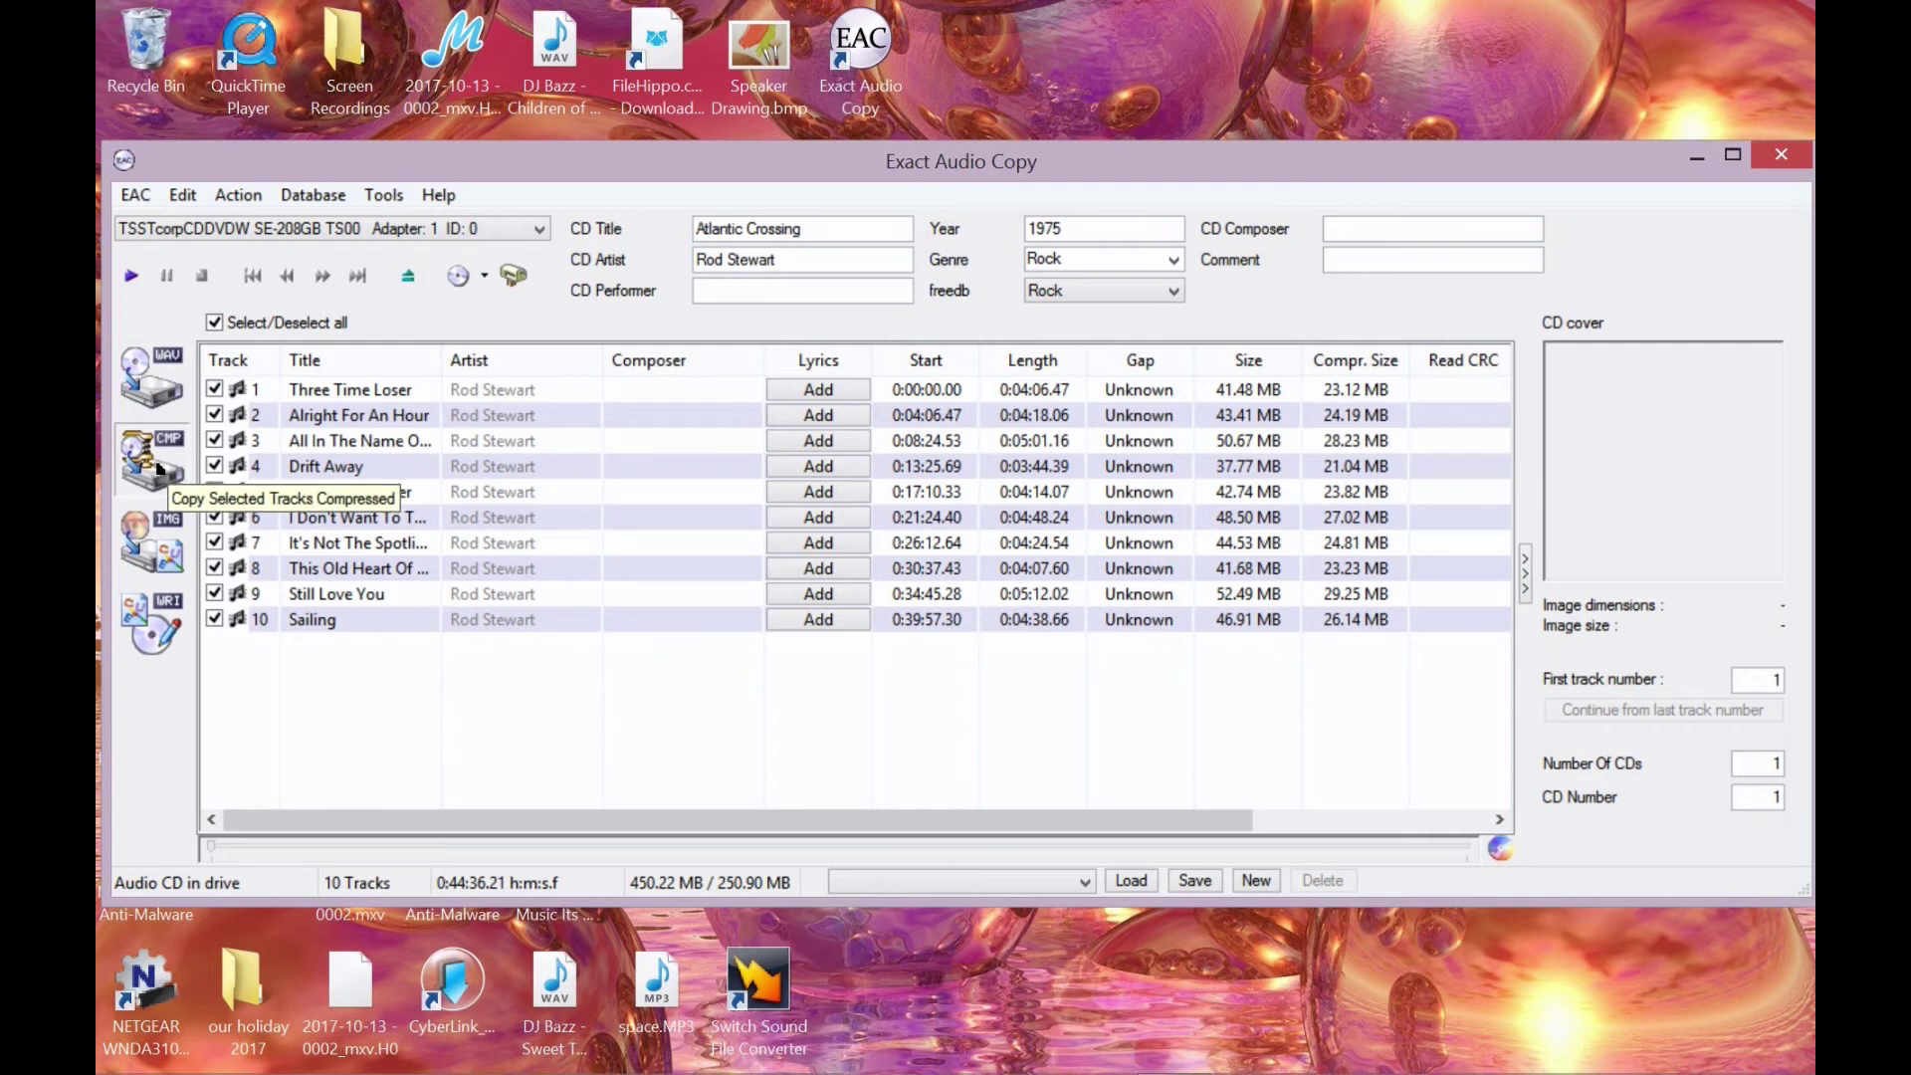
- Start a compressed copy of the checked tracks and choose the user's Music folder as destination
{"action": "left_click", "coordinate": [157, 470]}
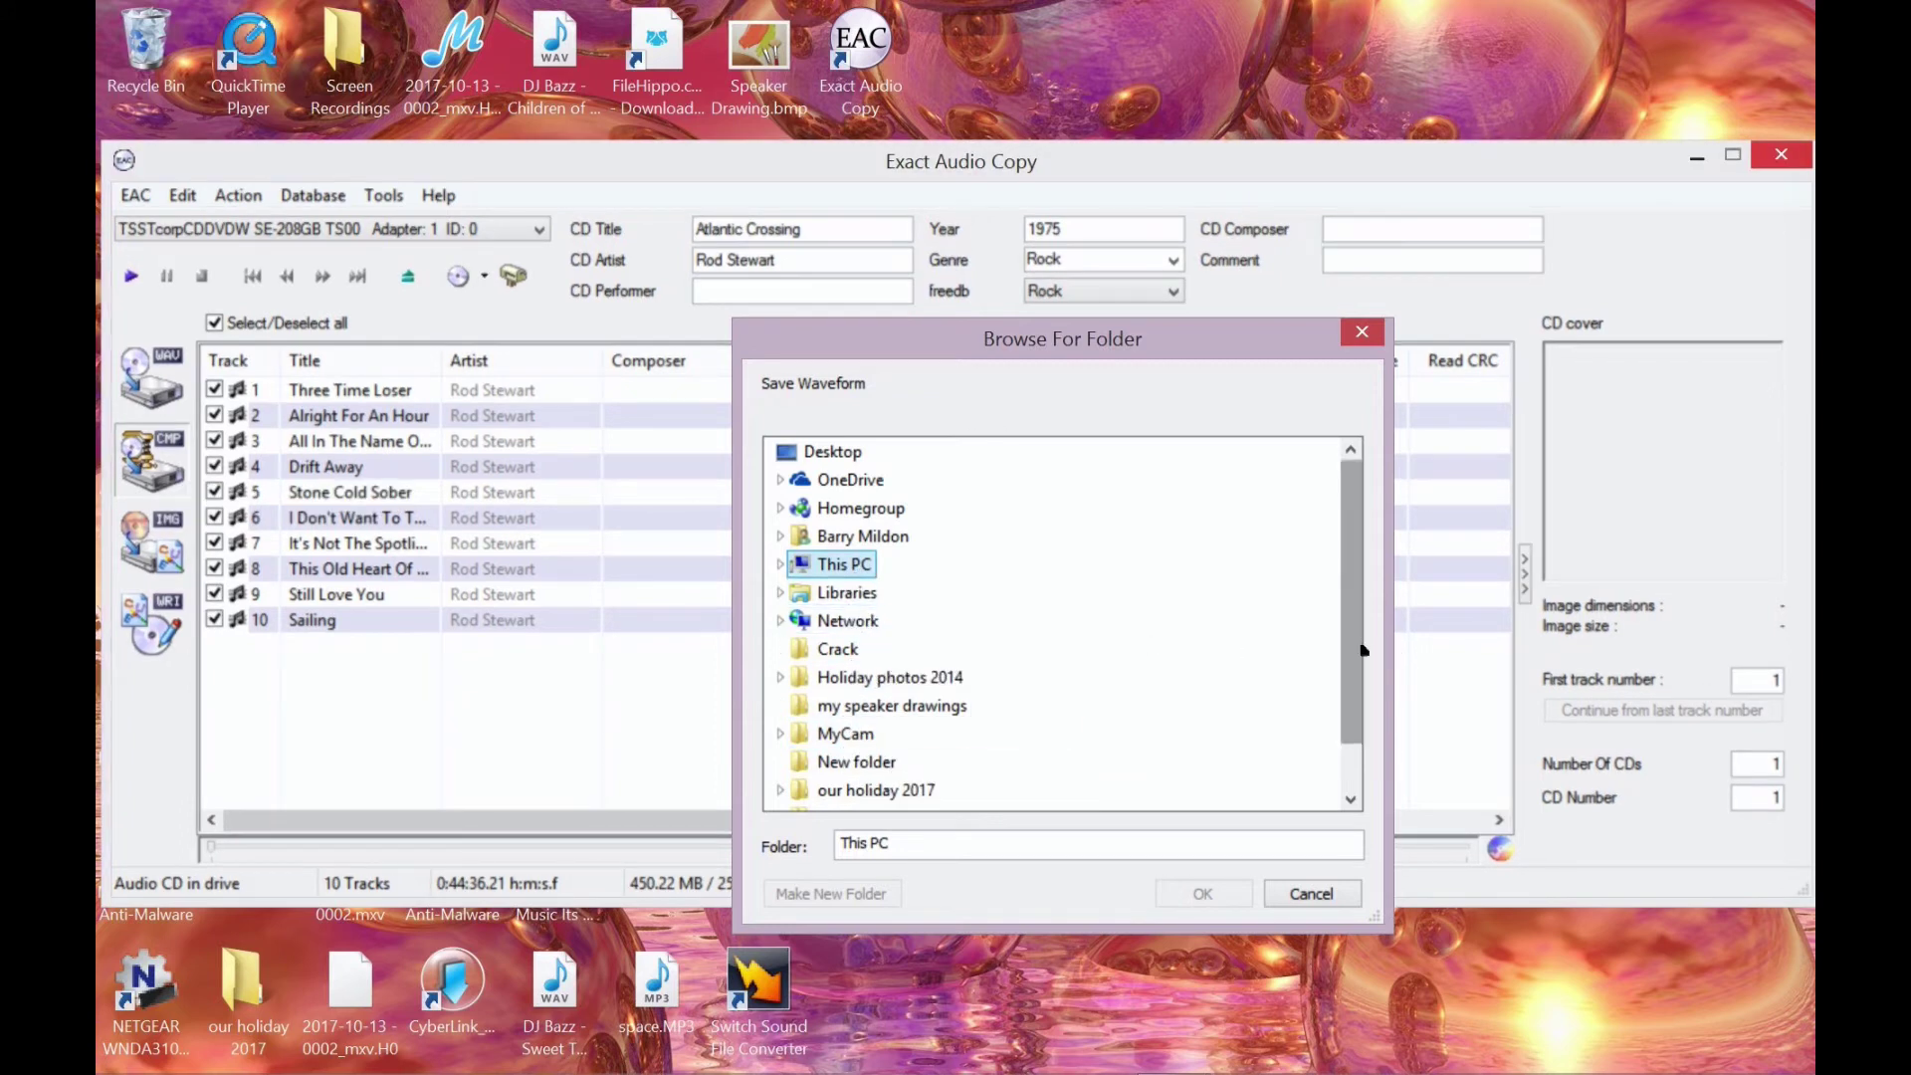
{"action": "left_click_drag", "start_coordinate": [1365, 652], "coordinate": [1365, 703]}
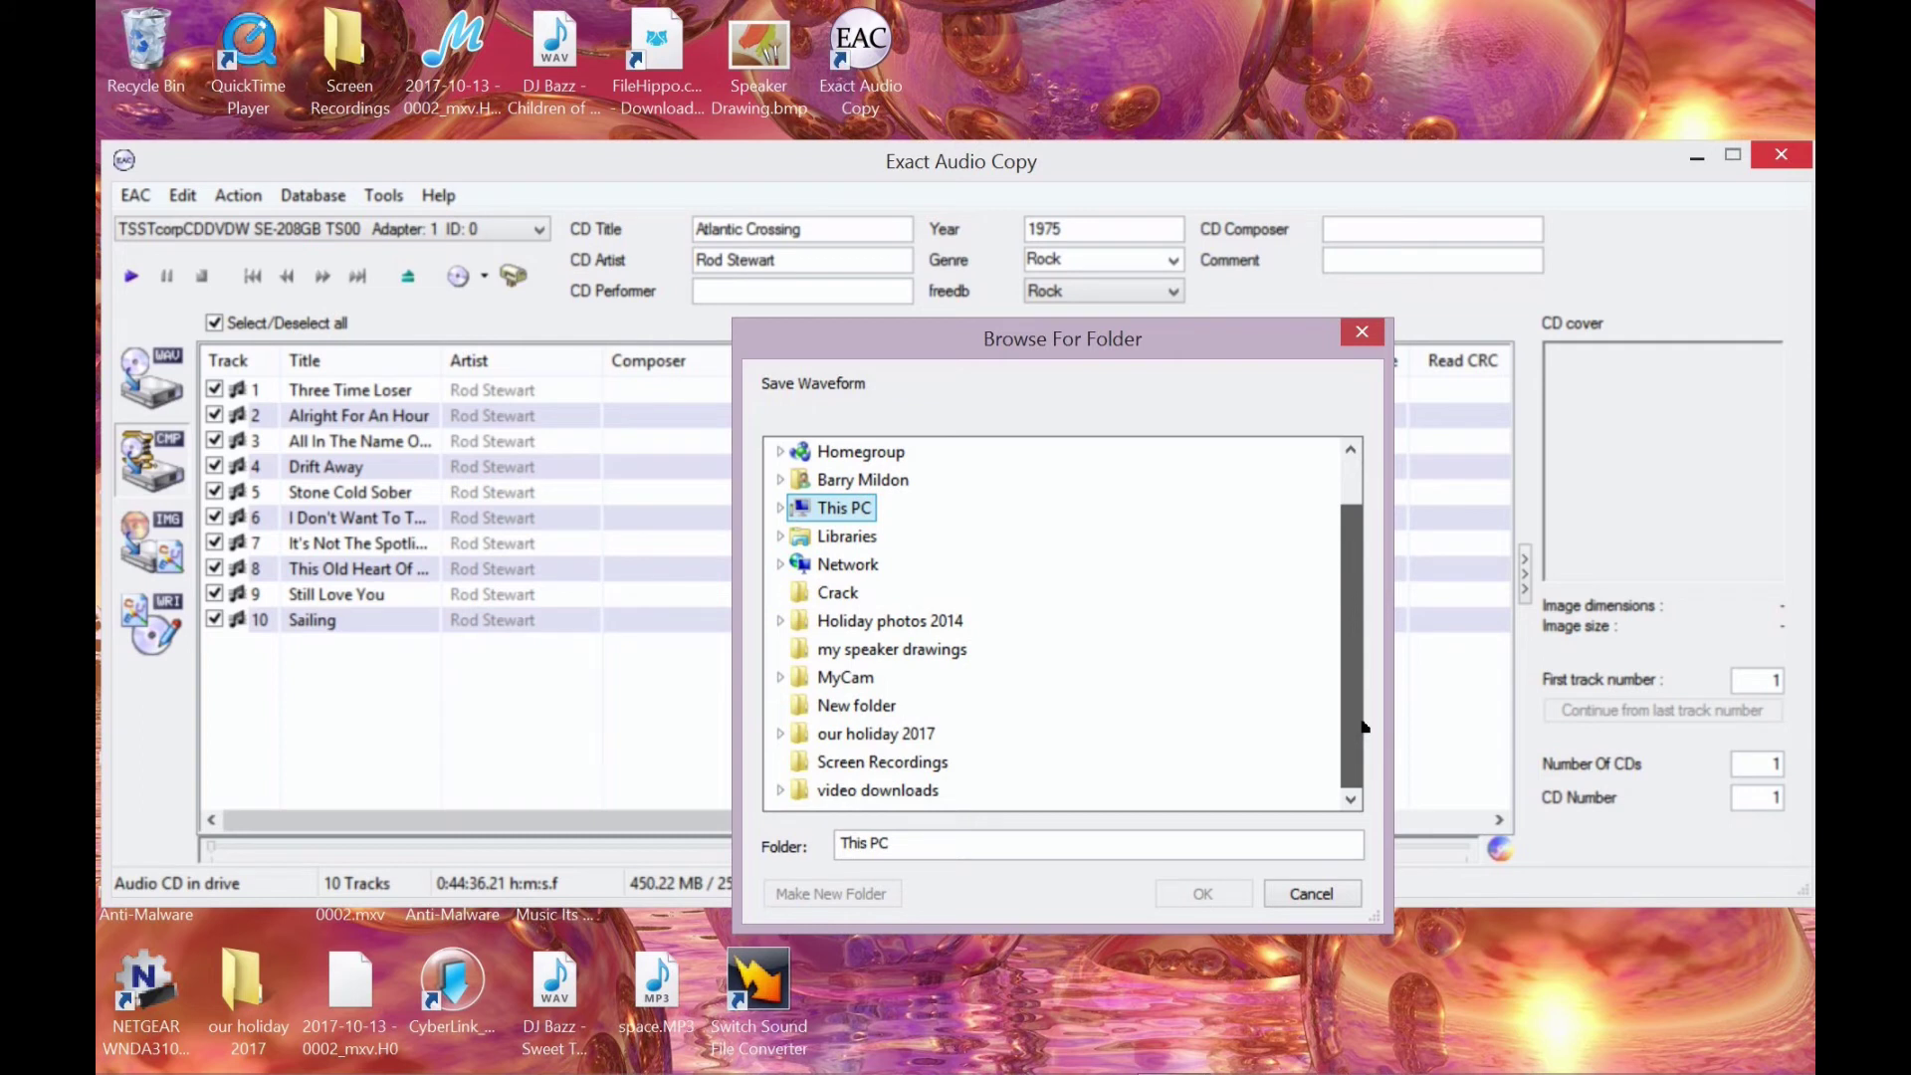
{"action": "left_click_drag", "start_coordinate": [1364, 726], "coordinate": [1377, 601]}
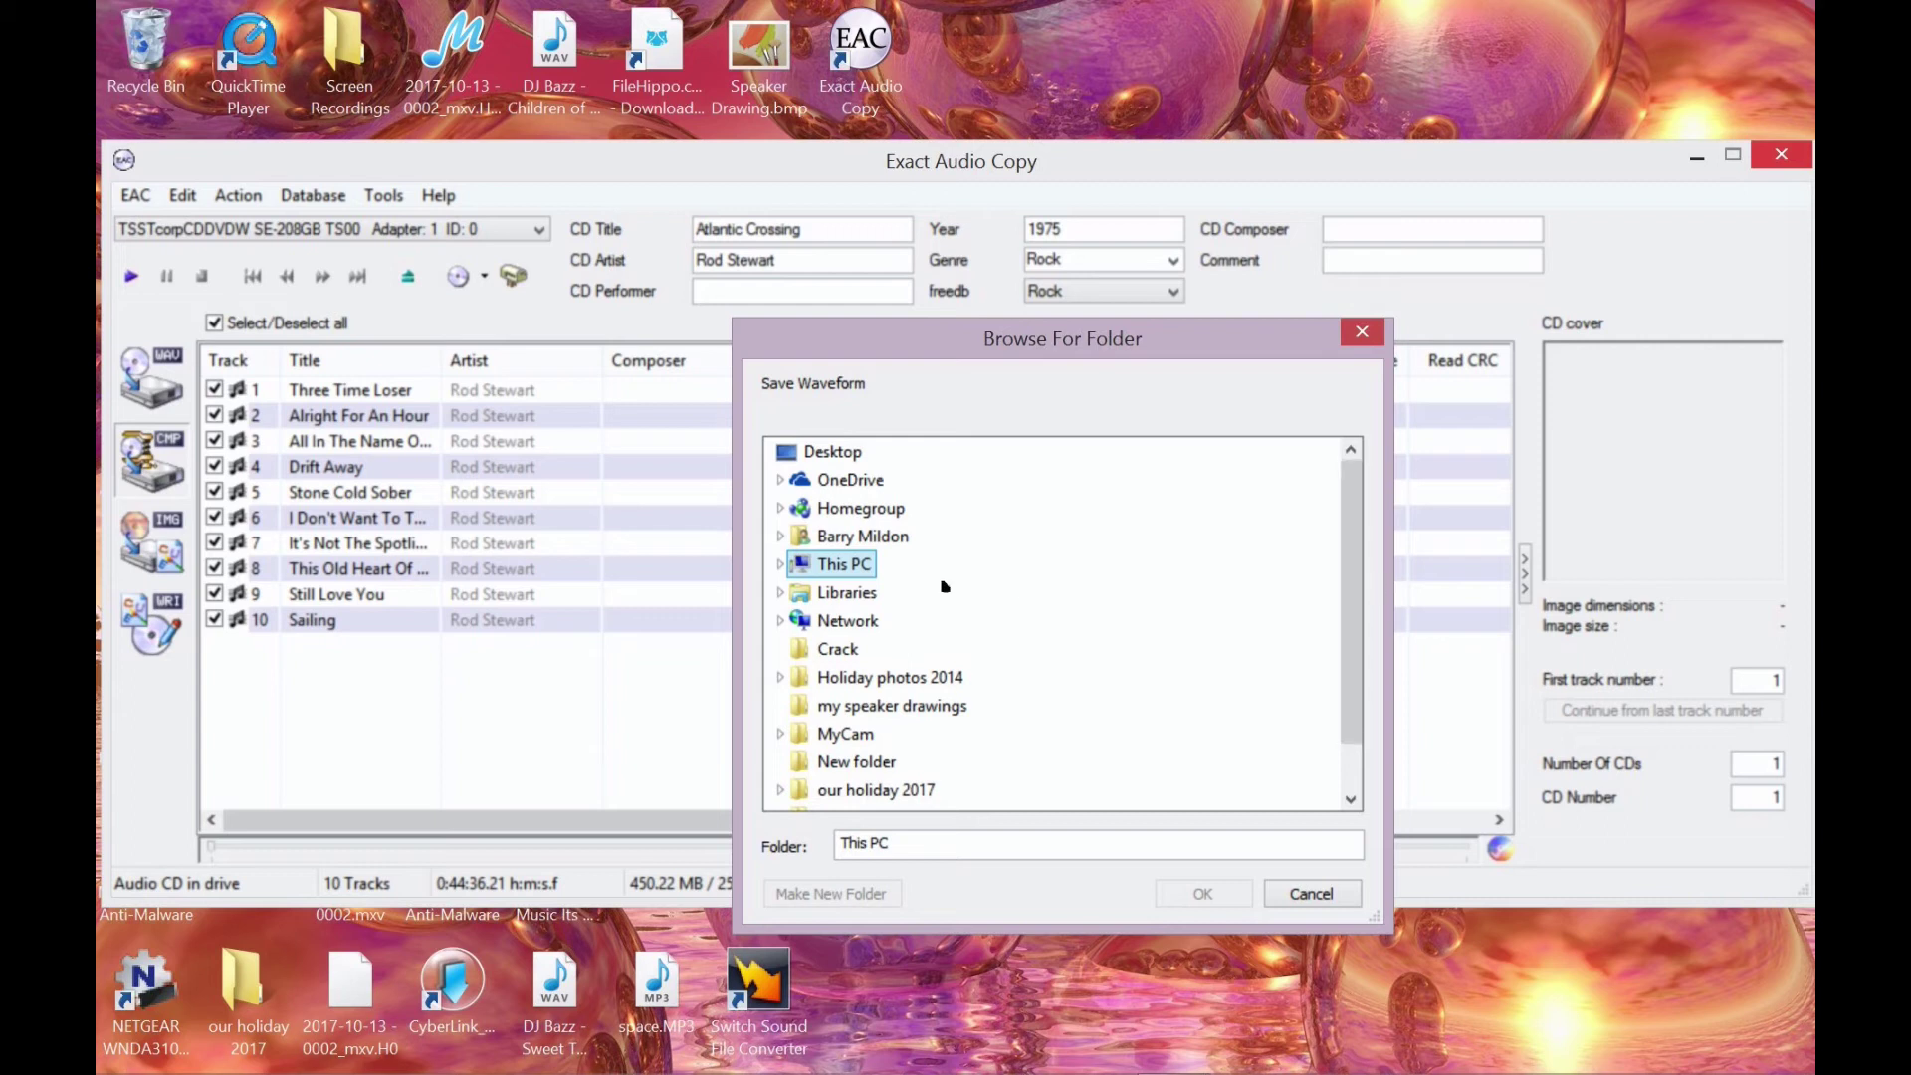
{"action": "double_click", "coordinate": [829, 543]}
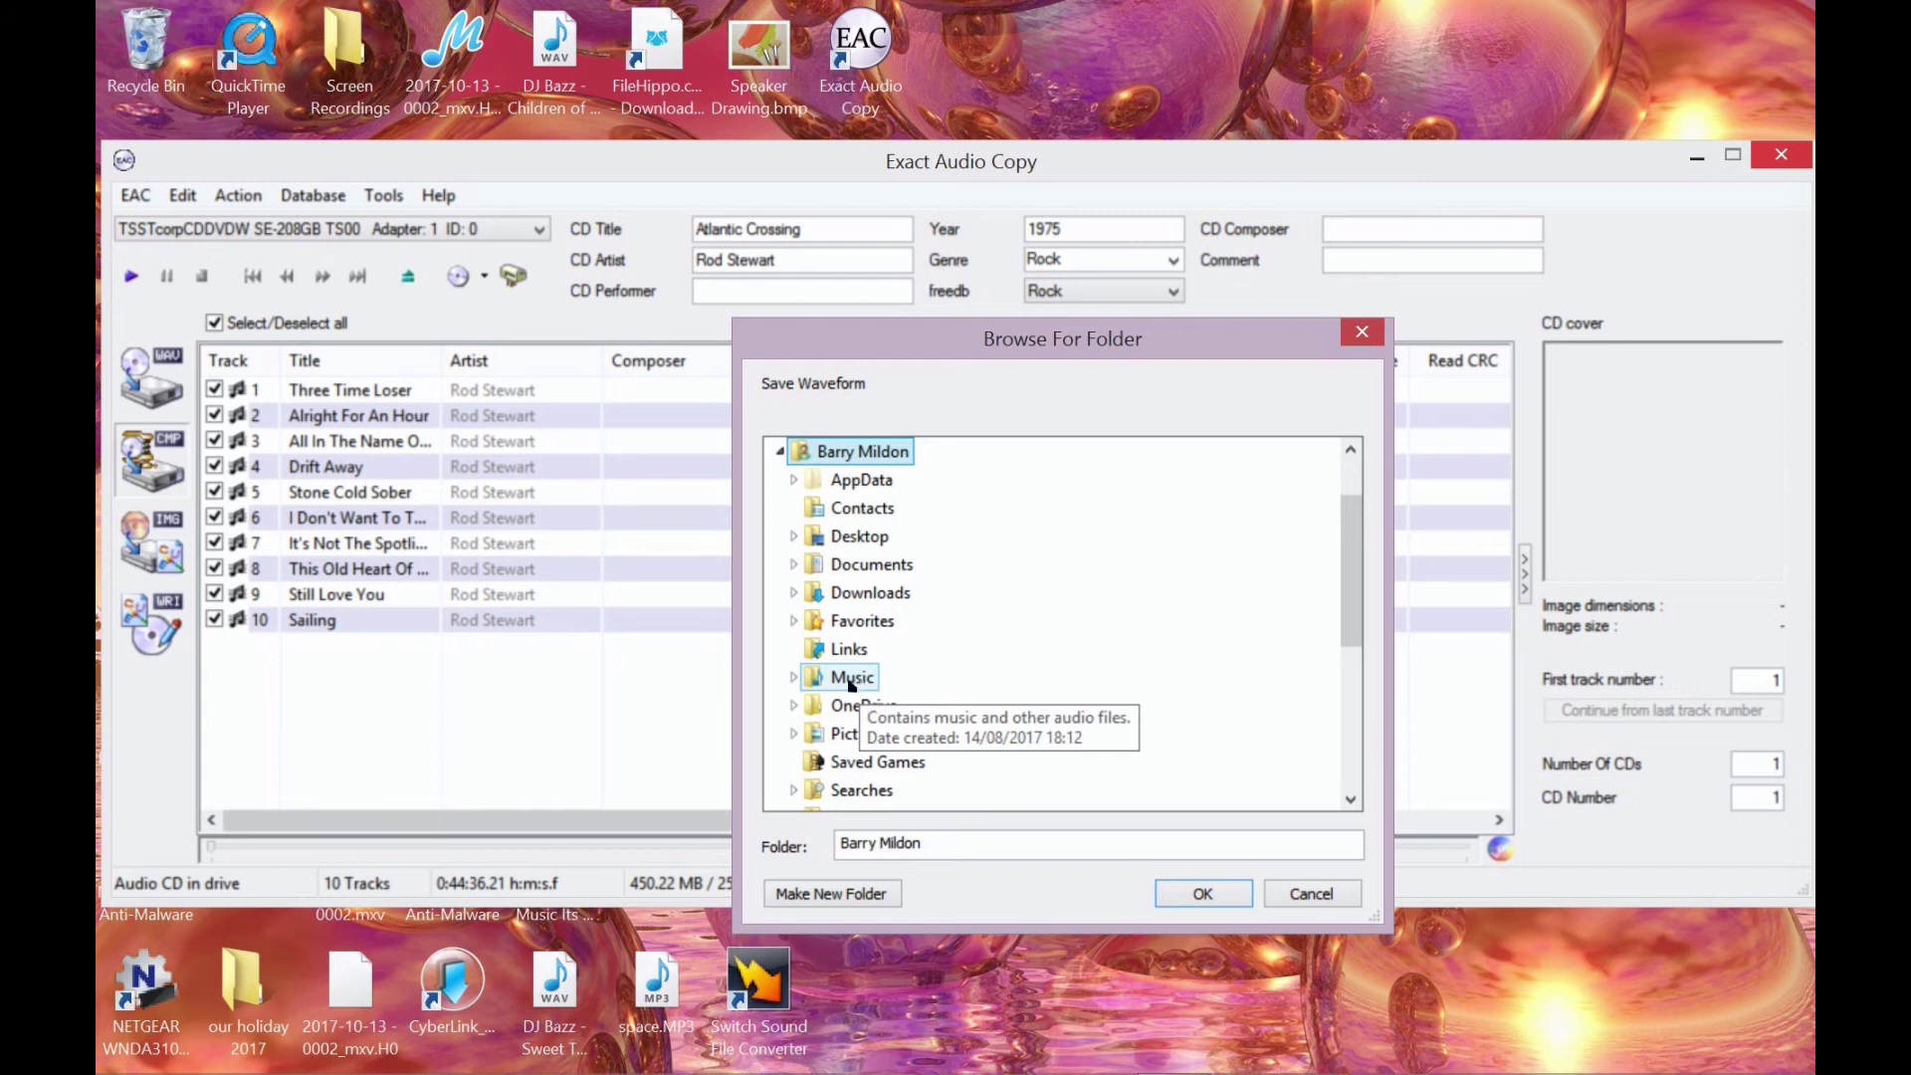
{"action": "left_click", "coordinate": [852, 681]}
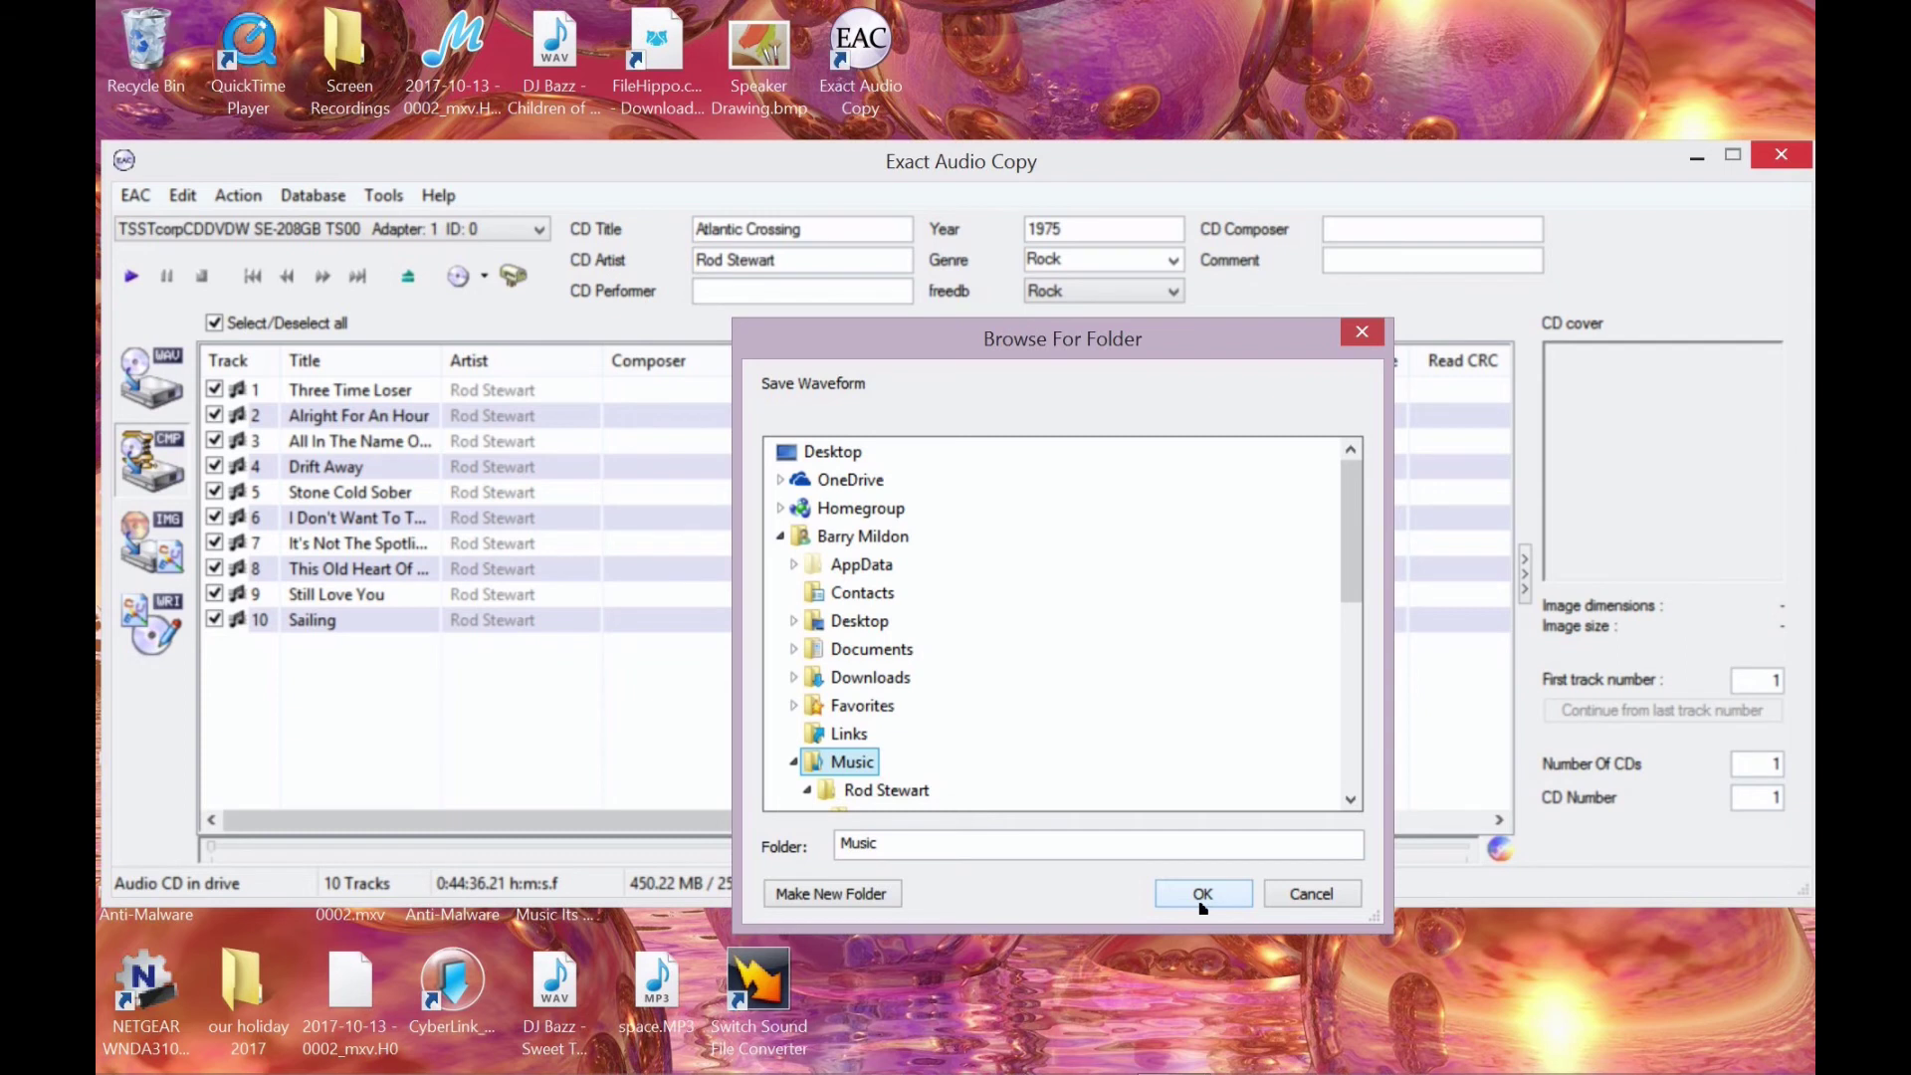
- Confirm Music as the destination and let all ten tracks extract to 100%
{"action": "left_click", "coordinate": [1202, 894]}
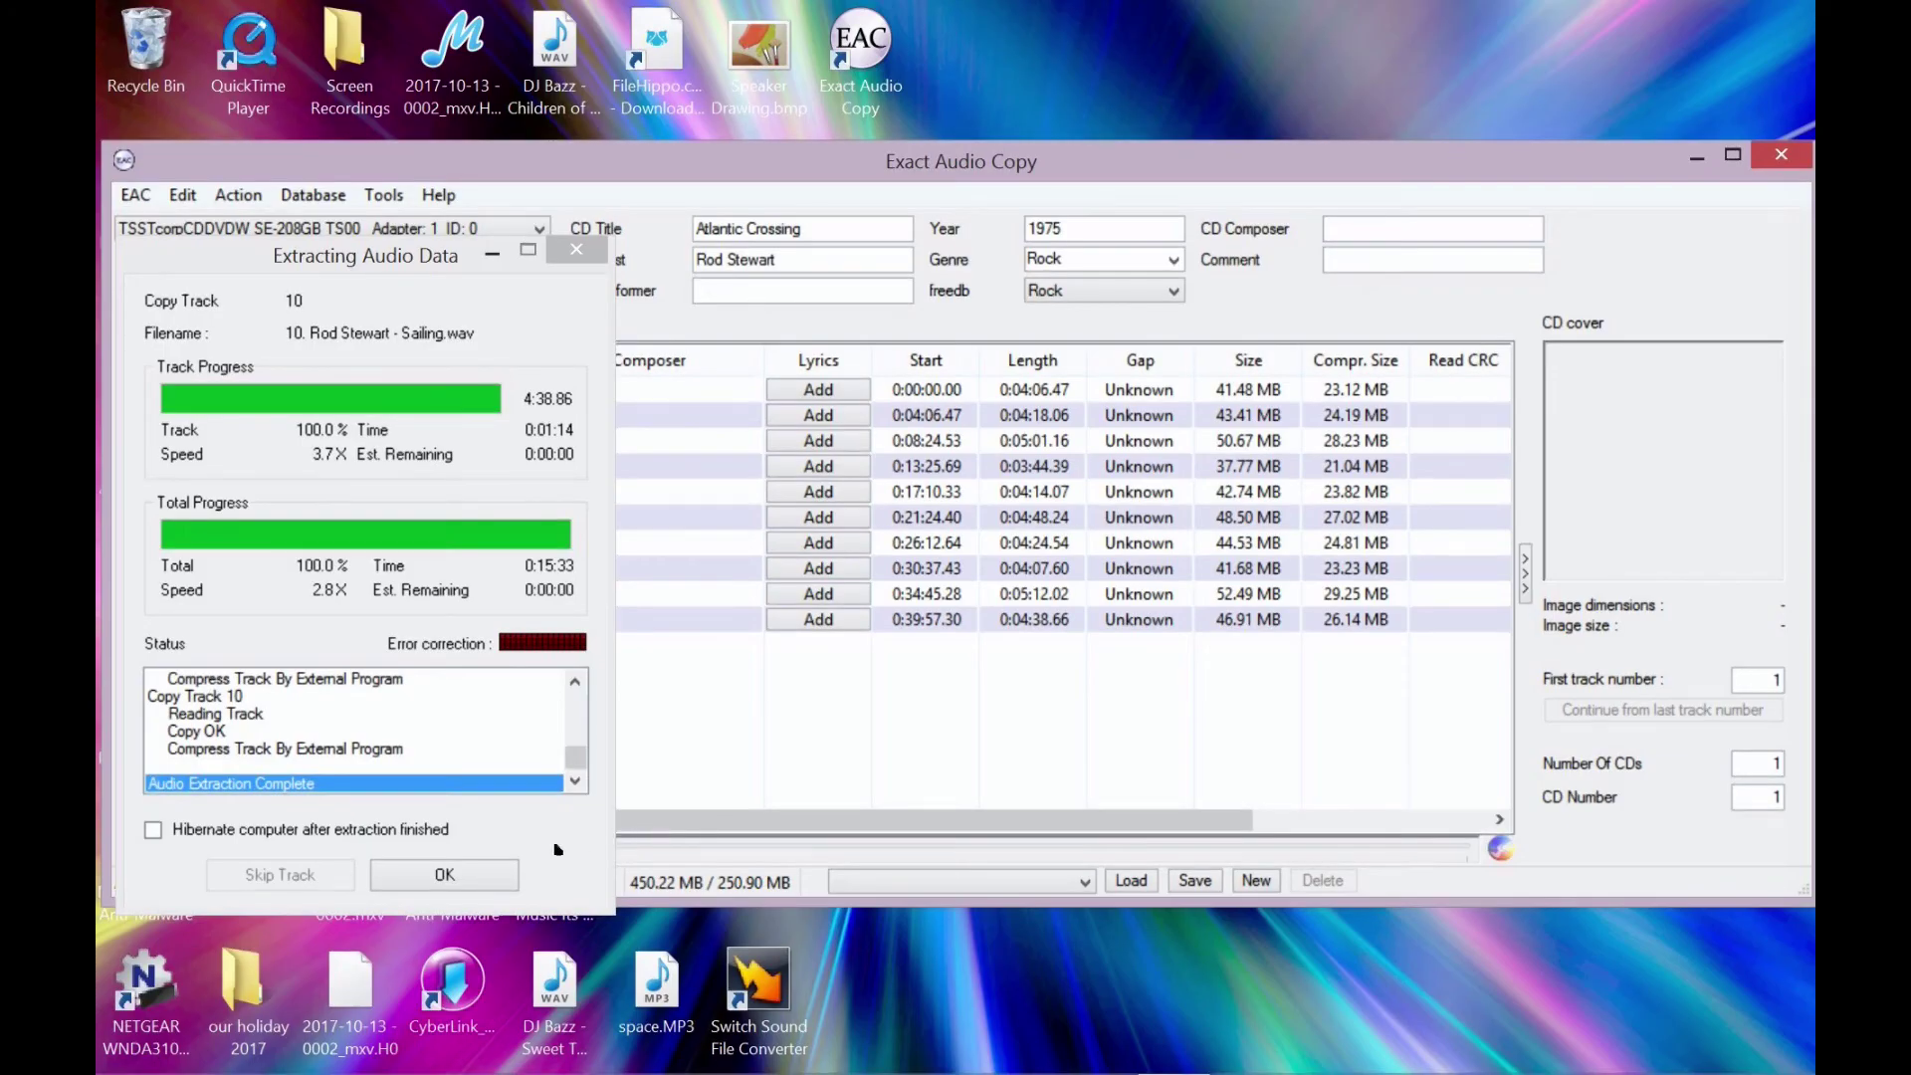
- Dismiss the finished extraction window and the accurate-rip report, then bring up the Windows Start screen
{"action": "left_click", "coordinate": [446, 880]}
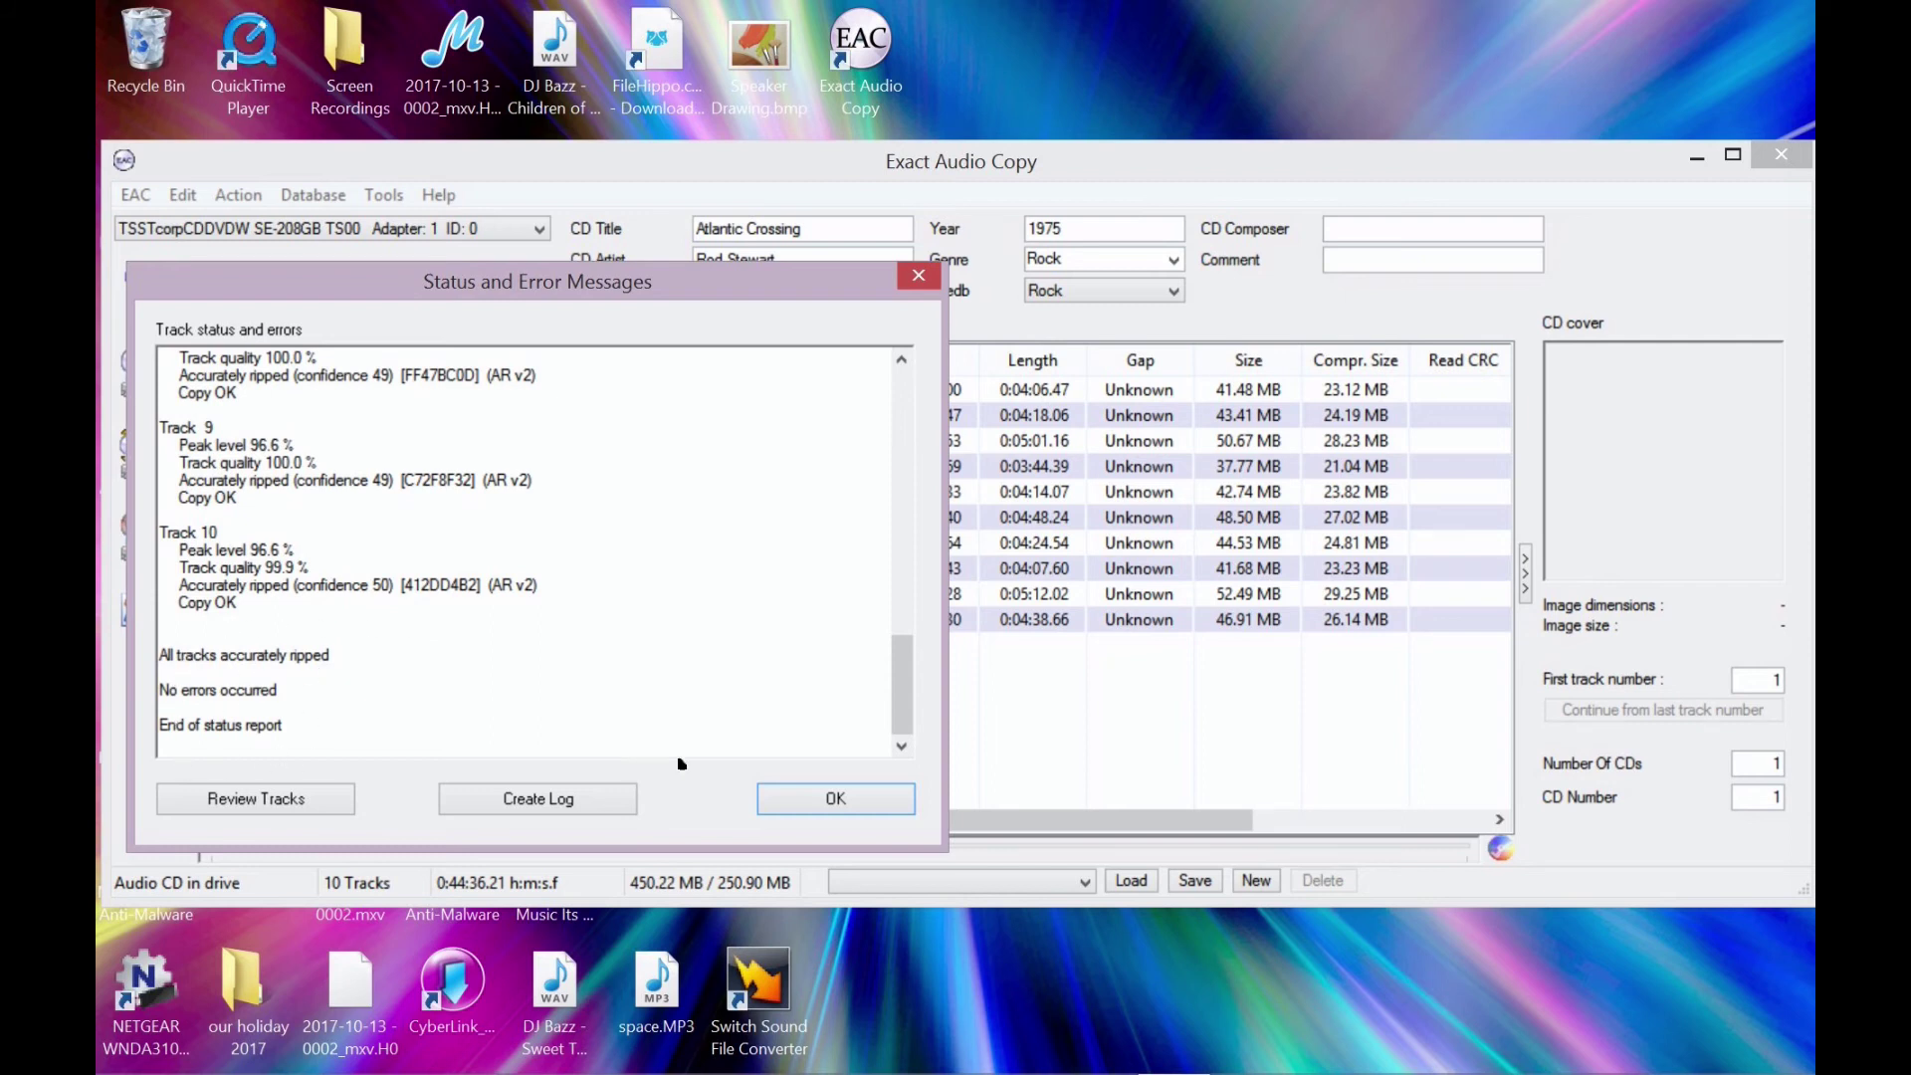
{"action": "left_click", "coordinate": [826, 804]}
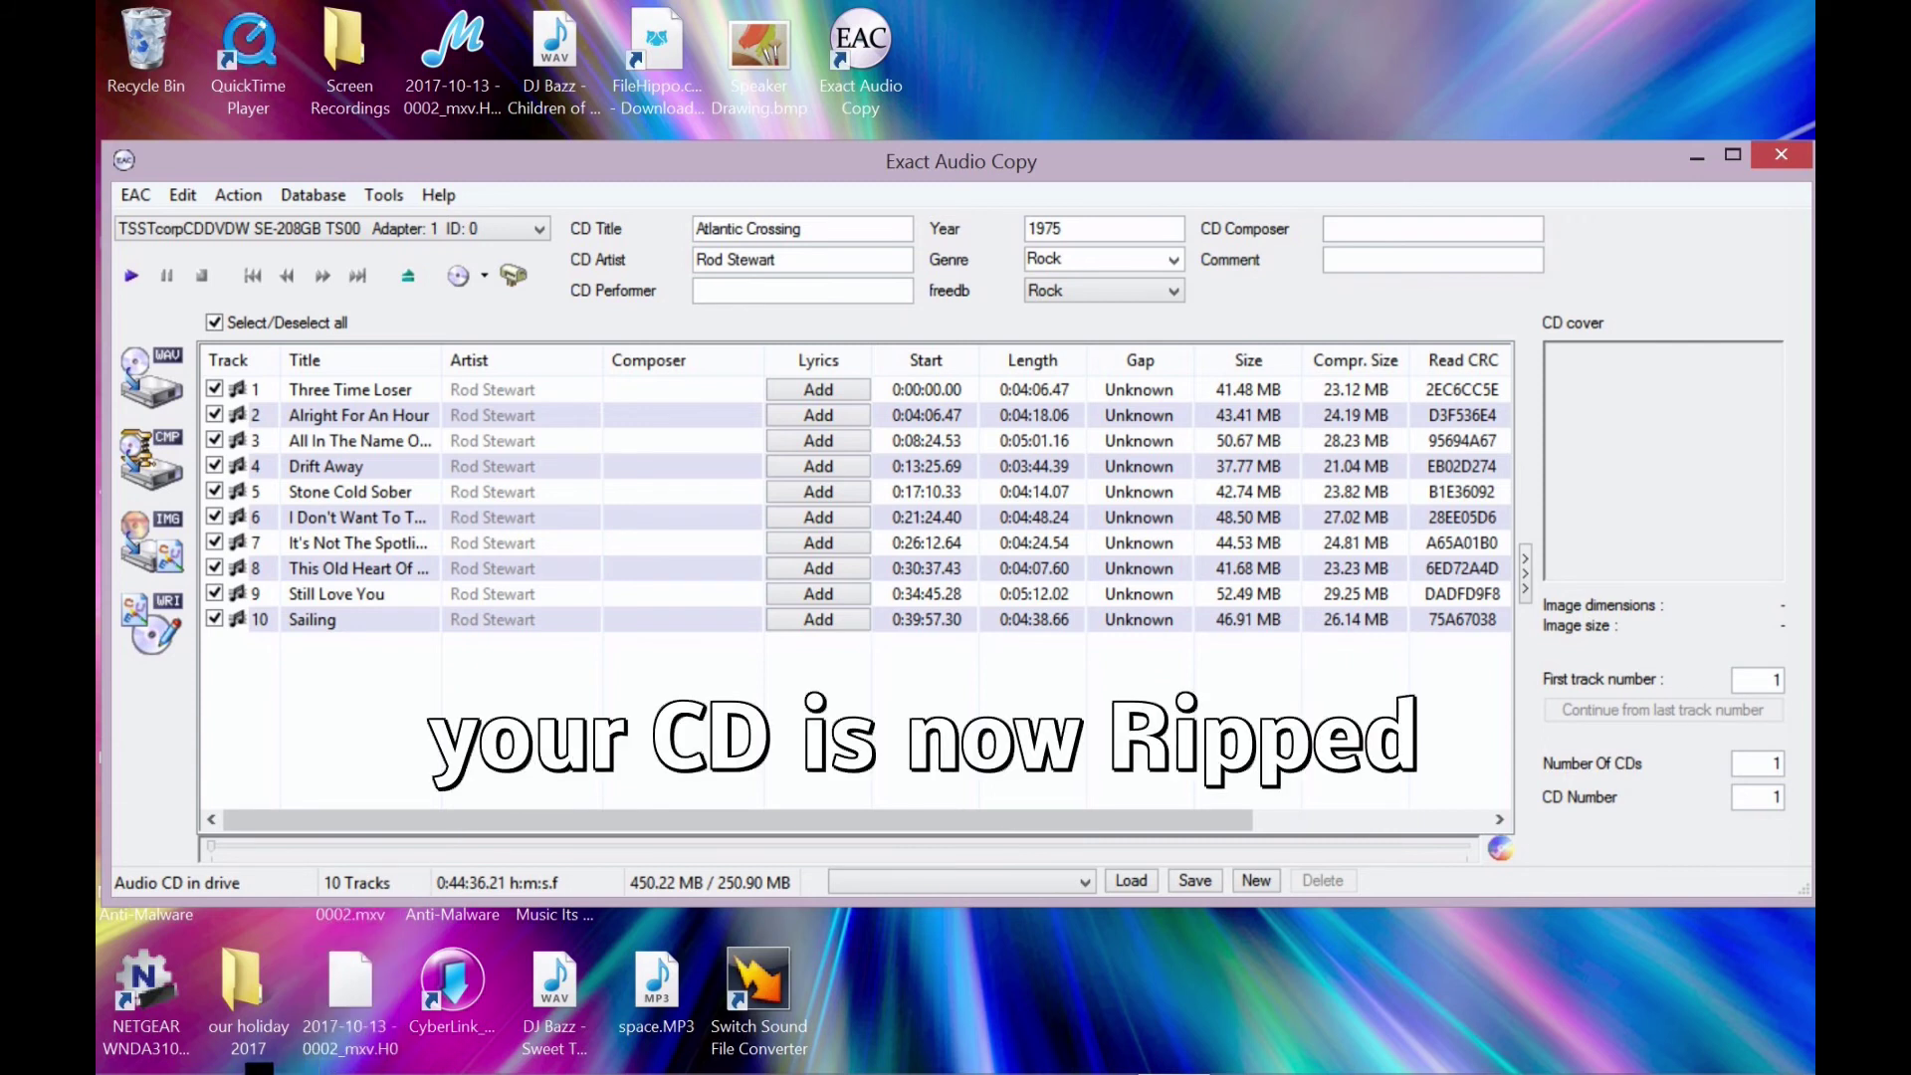
{"action": "mouse_move", "coordinate": [254, 1067]}
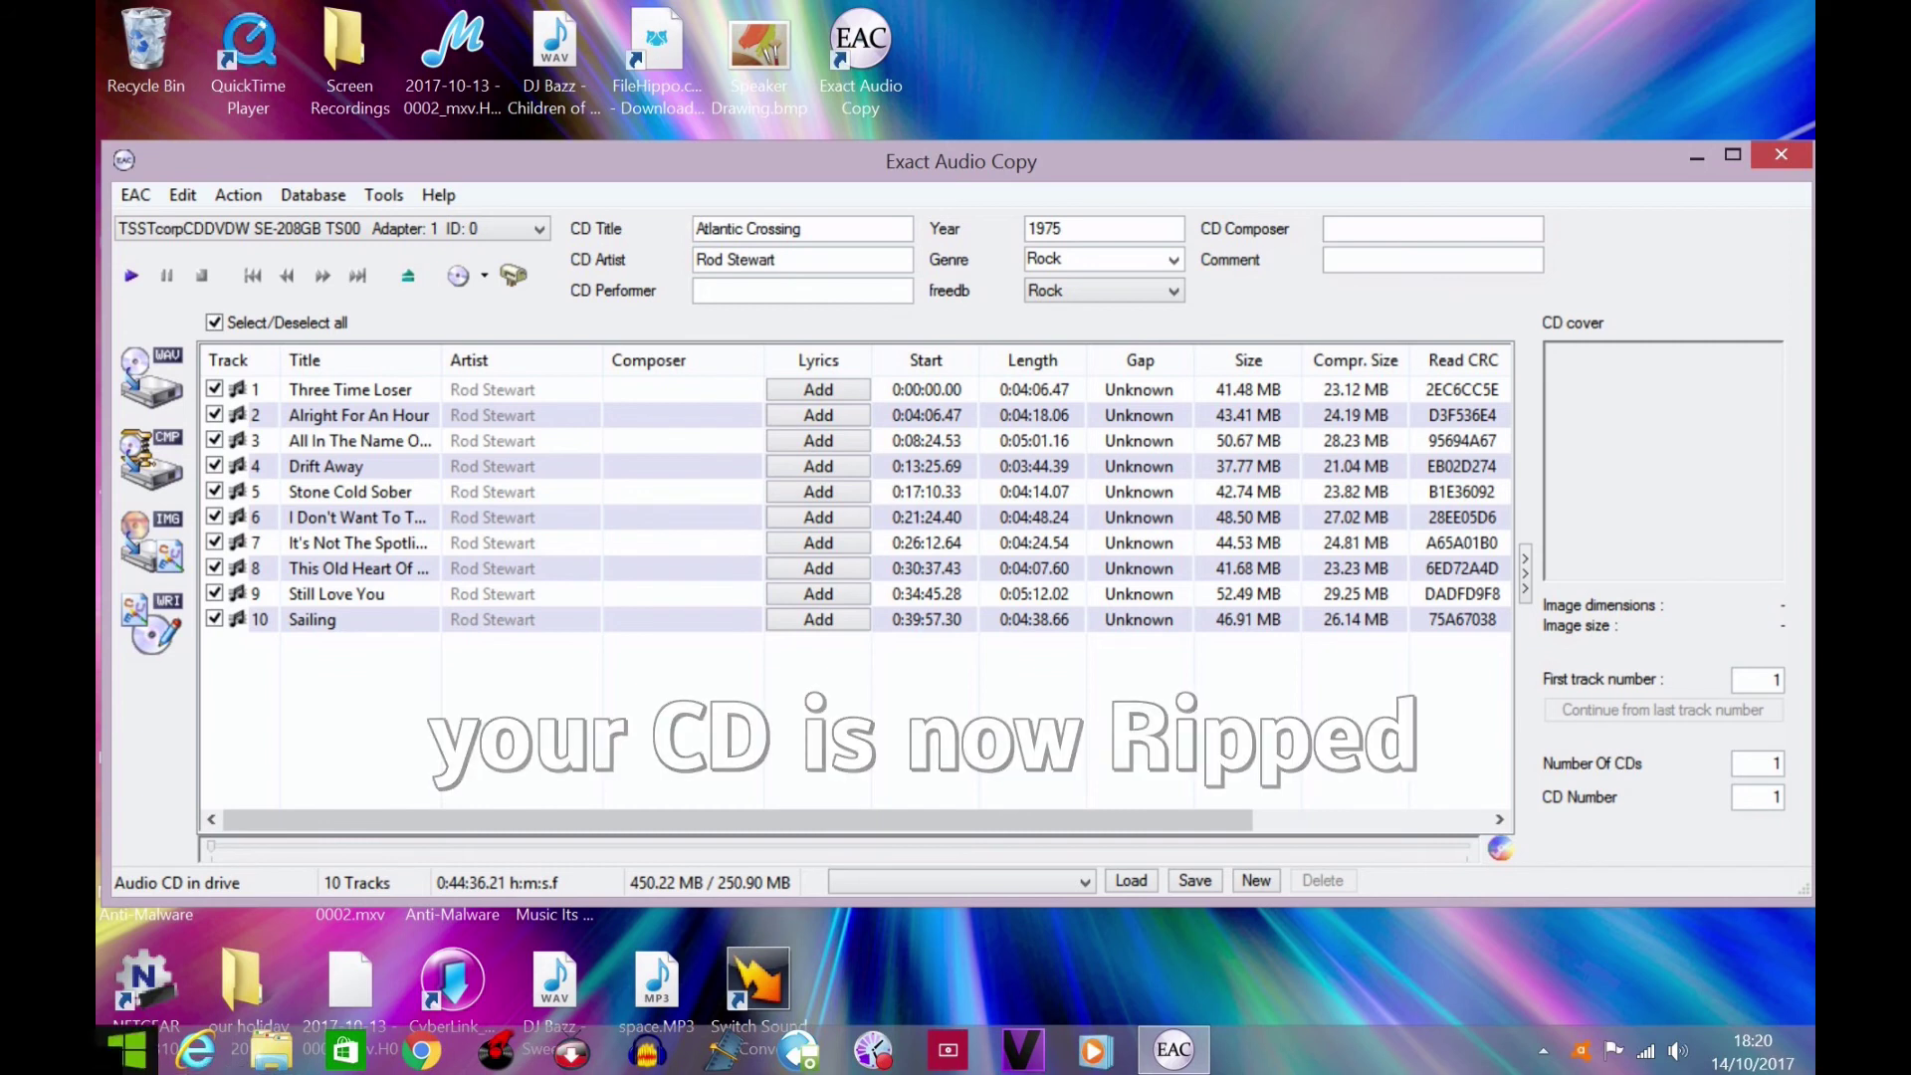
{"action": "left_click", "coordinate": [132, 1057]}
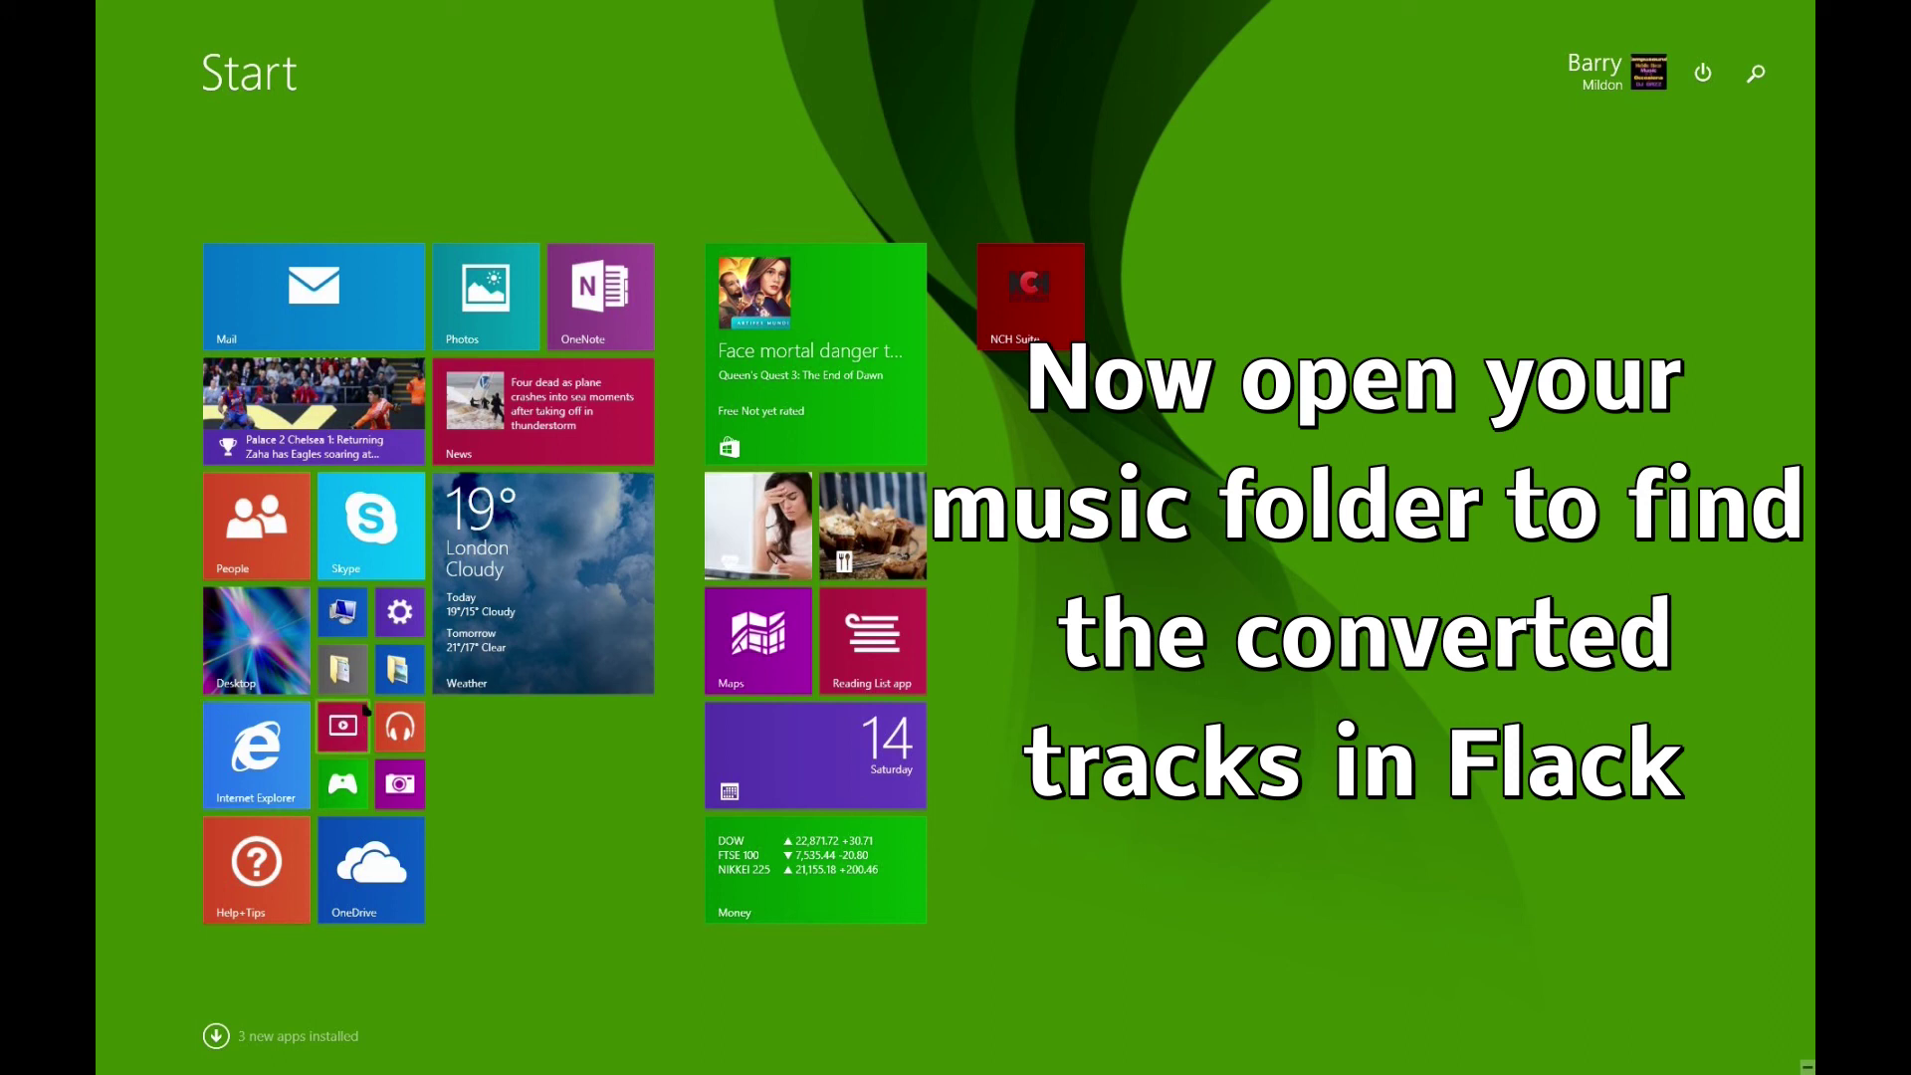
- Open File Explorer on the Music folder to view the ten numbered Rod Stewart FLAC tracks
{"action": "left_click", "coordinate": [348, 675]}
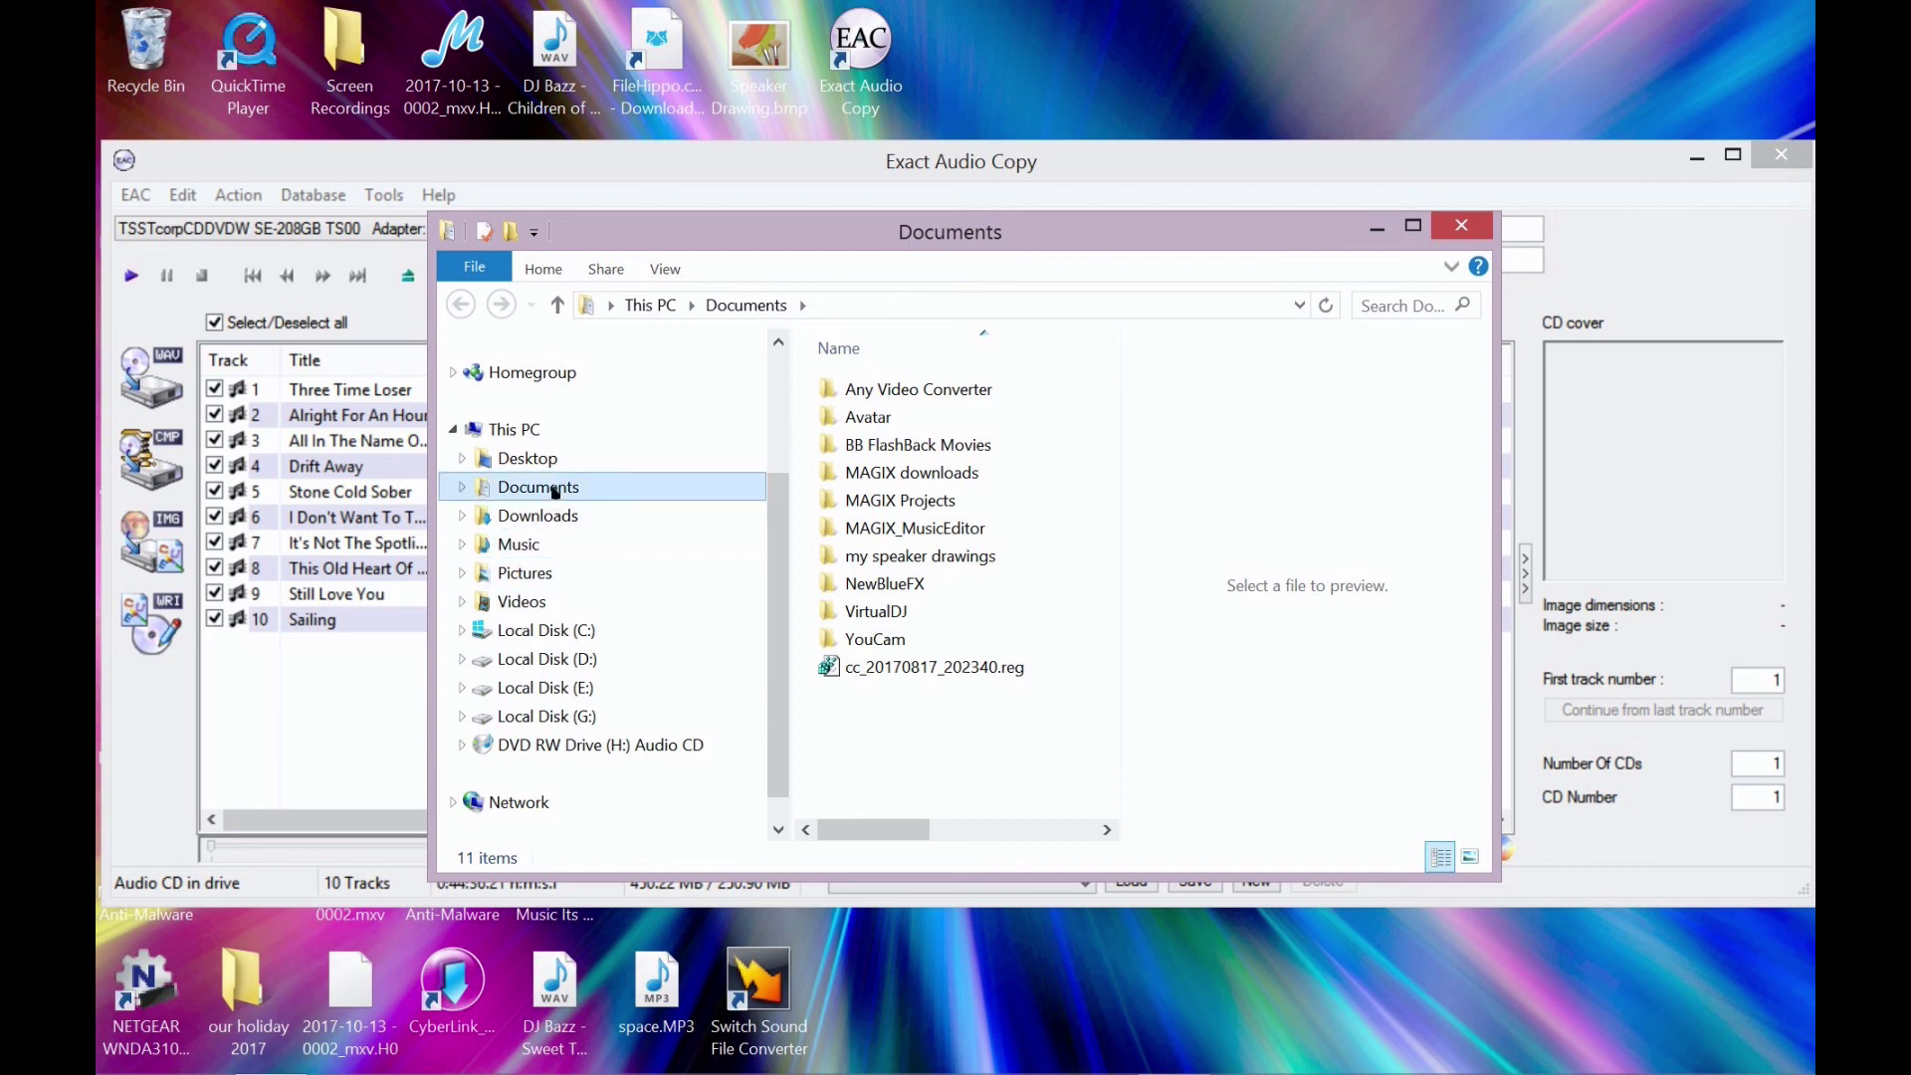
{"action": "left_click", "coordinate": [510, 547]}
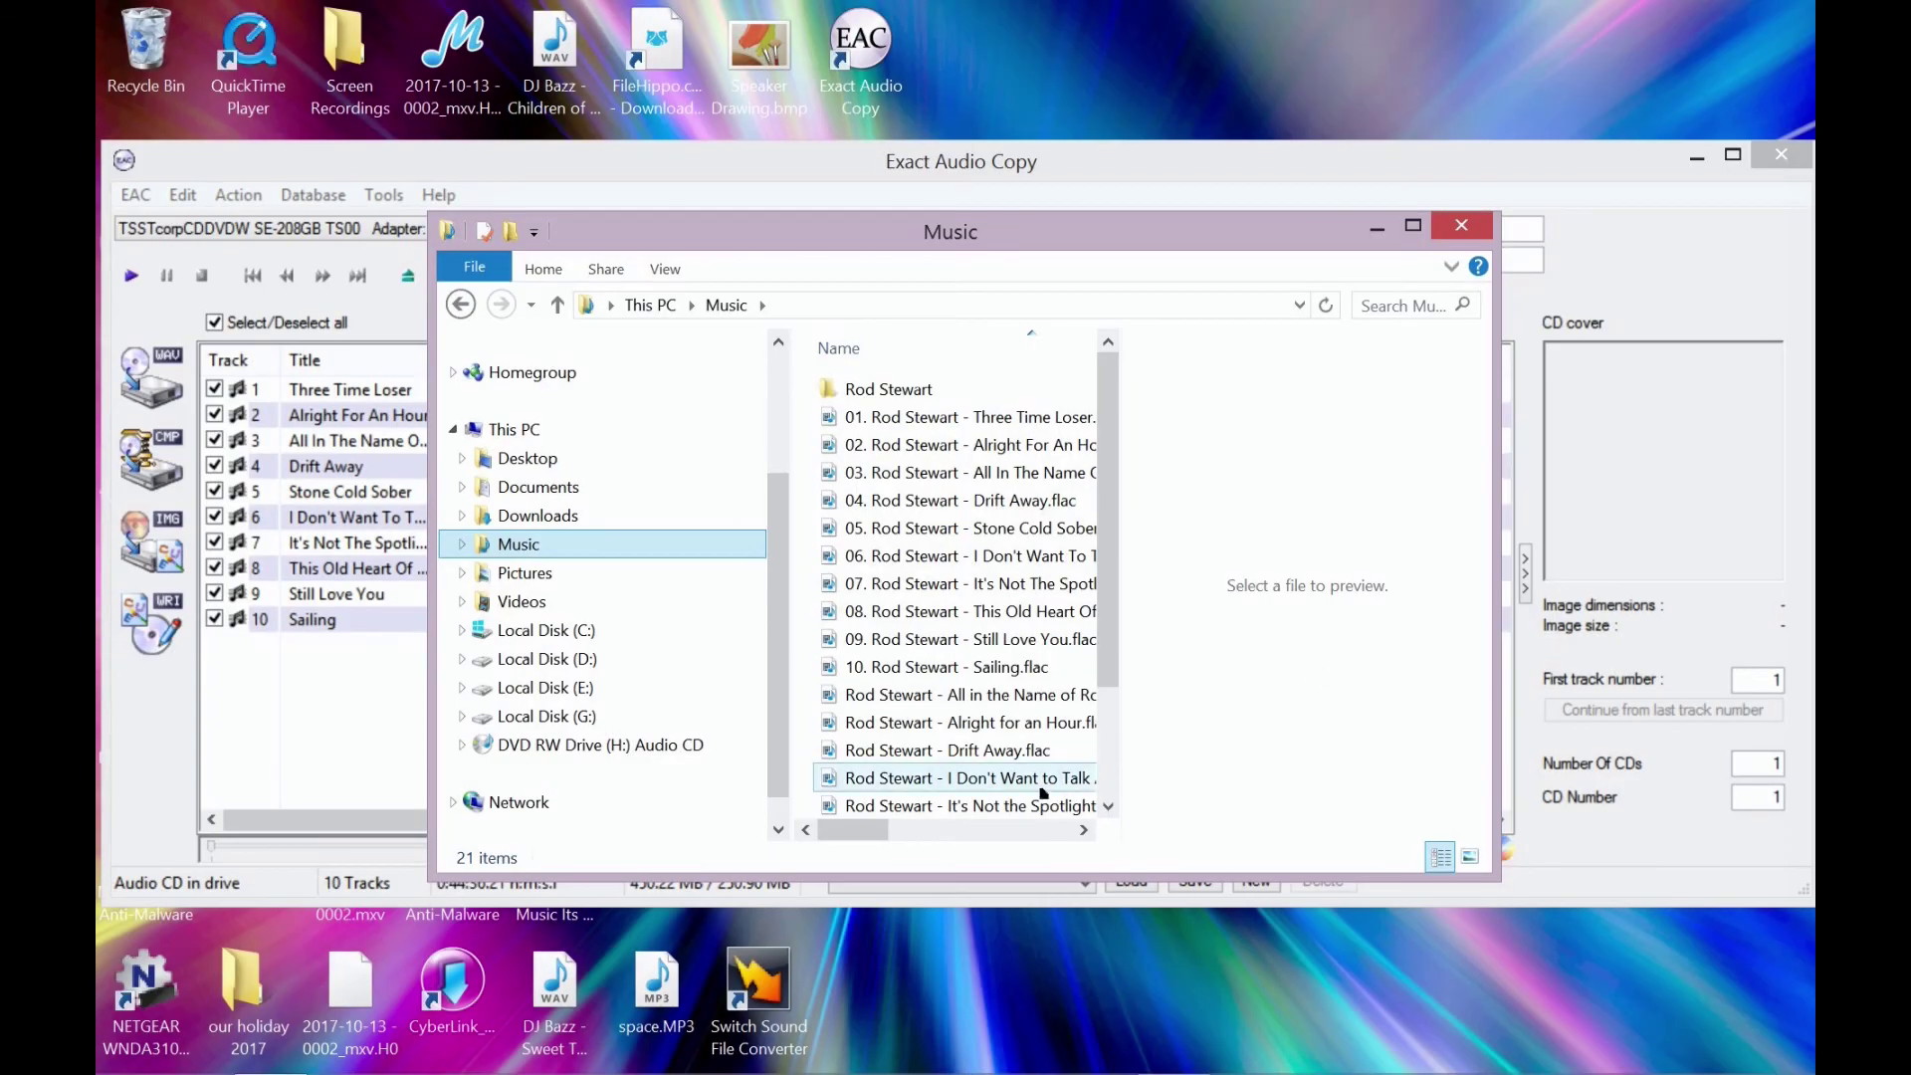
{"action": "left_click_drag", "start_coordinate": [859, 839], "coordinate": [916, 845]}
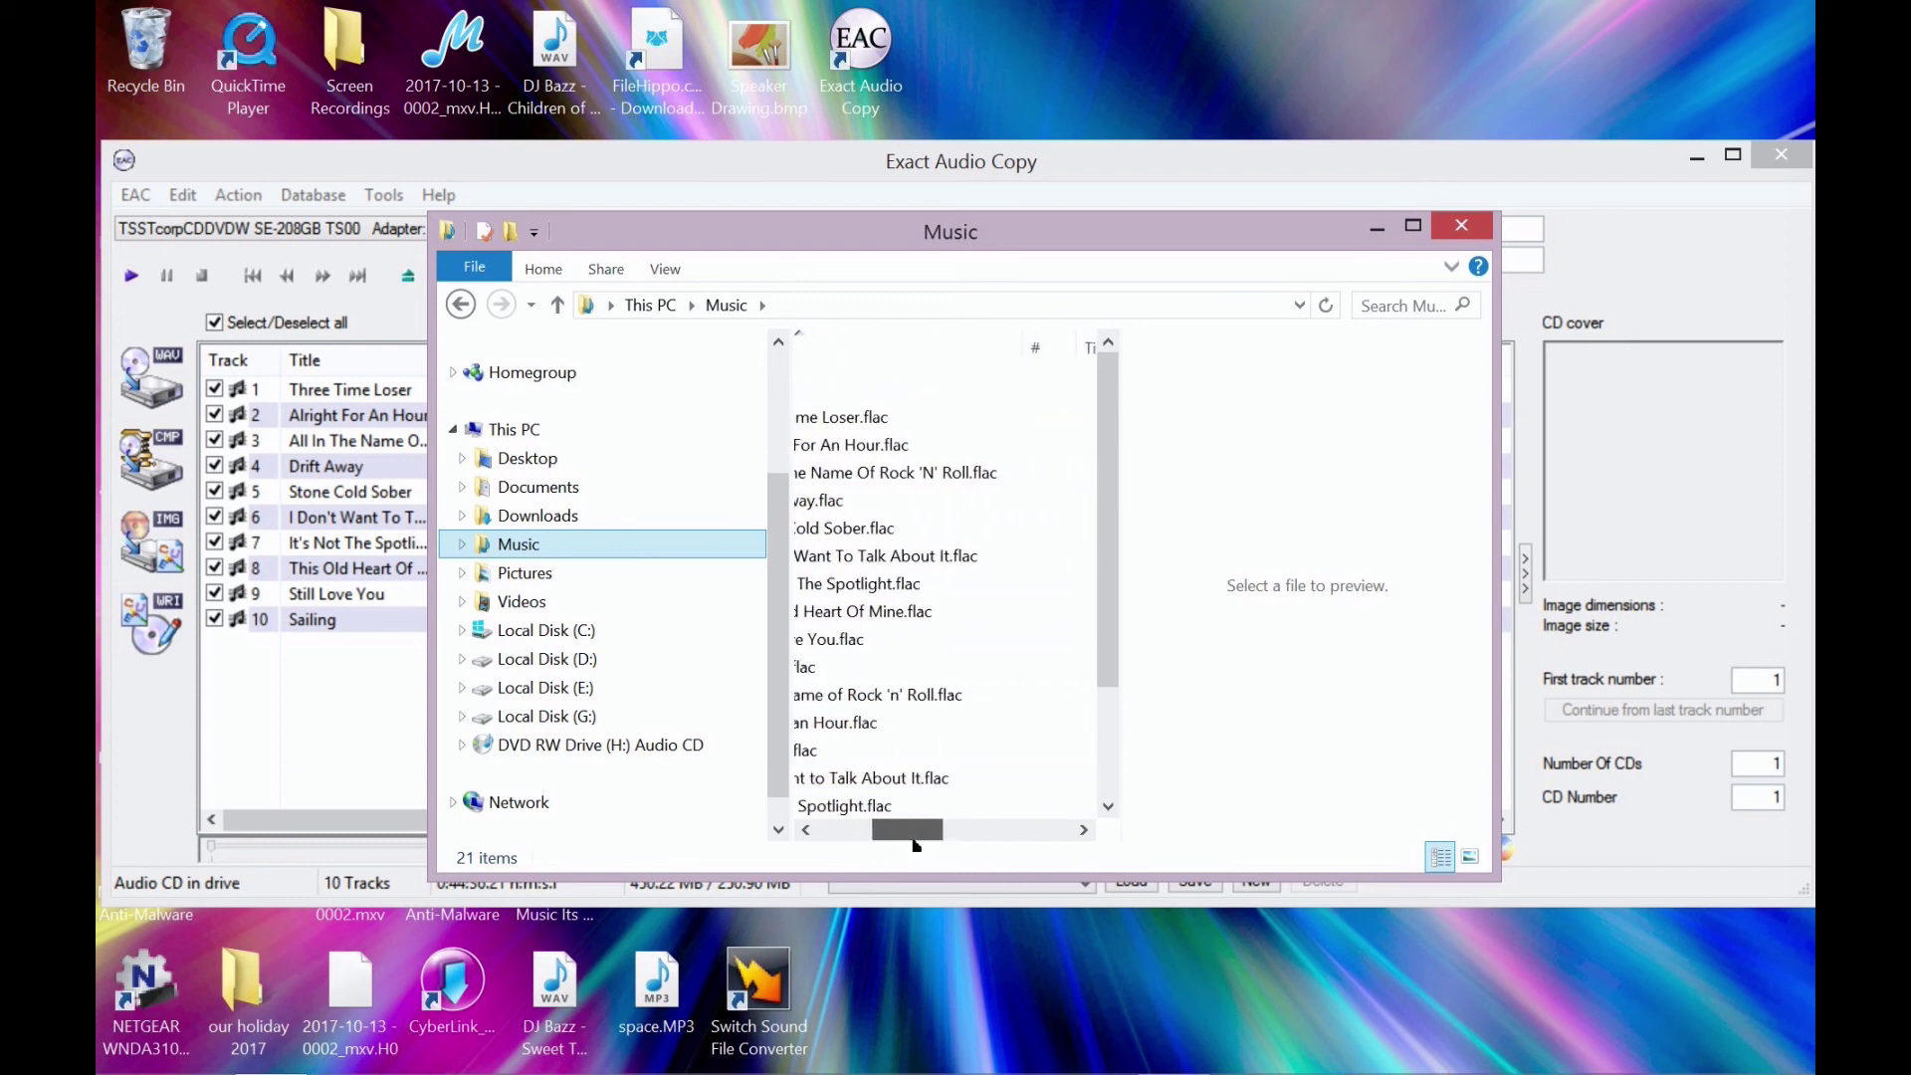
{"action": "left_click_drag", "start_coordinate": [915, 845], "coordinate": [847, 845]}
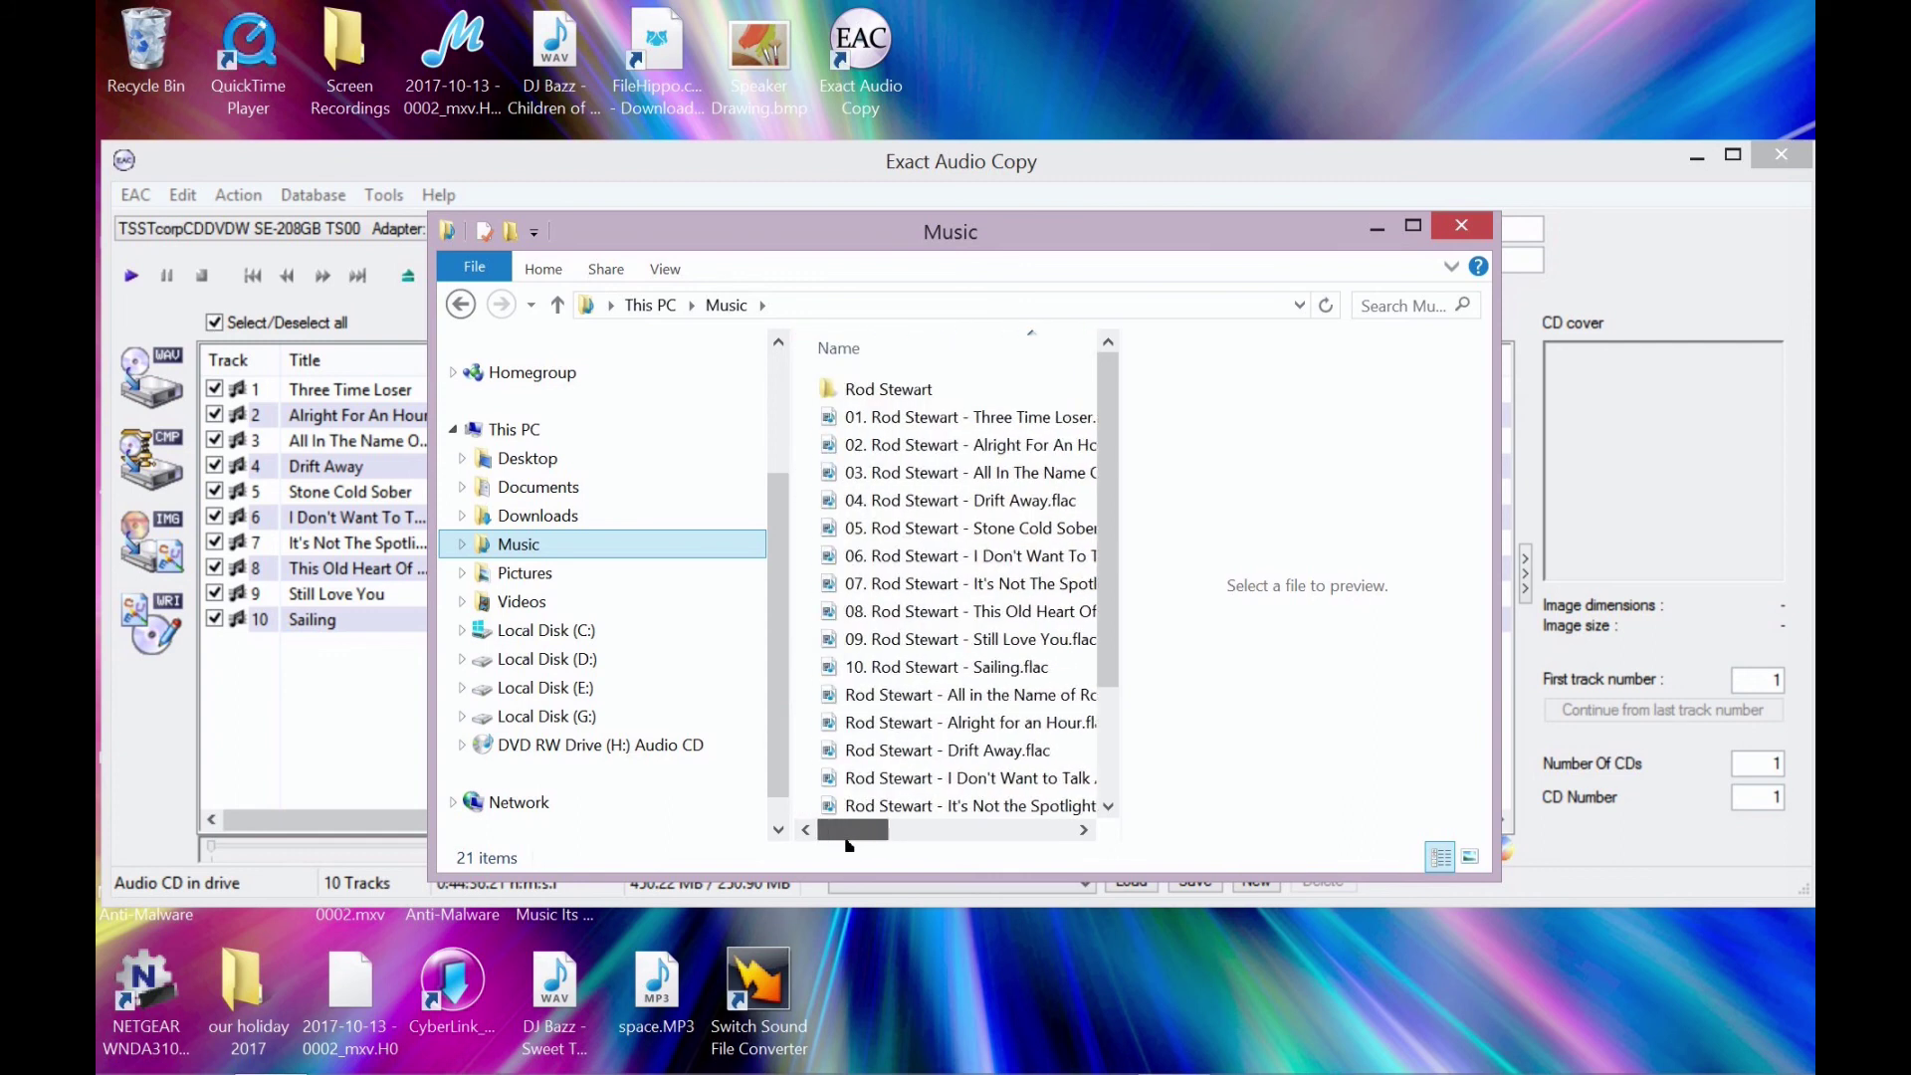